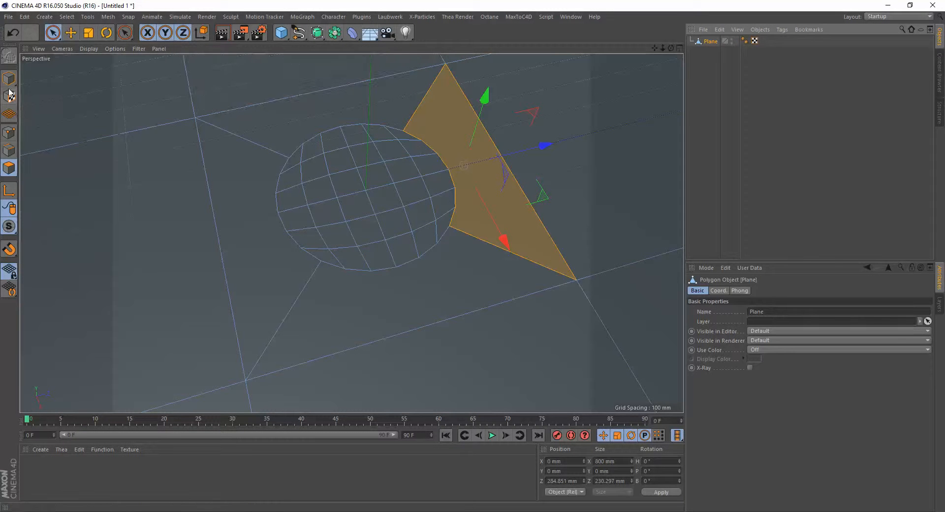
Enable the display of N-gon lines in the viewport and return to polygon mode
{"action": "key", "text": "ctrl+z"}
{"action": "left_click", "coordinate": [137, 49]}
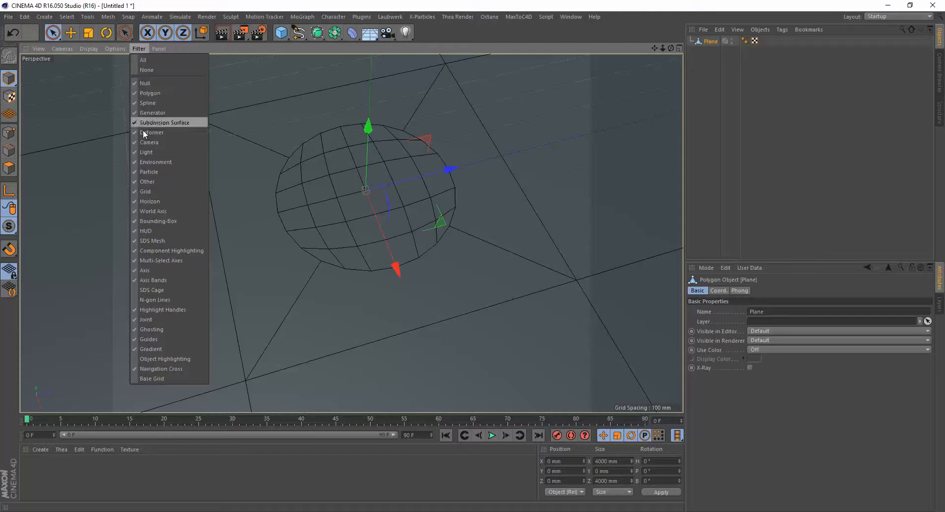
{"action": "left_click", "coordinate": [169, 299]}
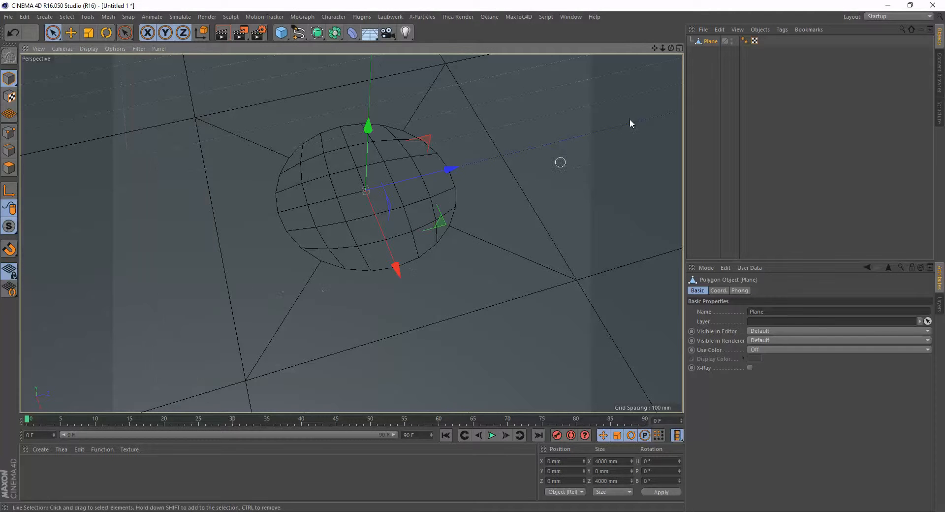
{"action": "left_click", "coordinate": [8, 167]}
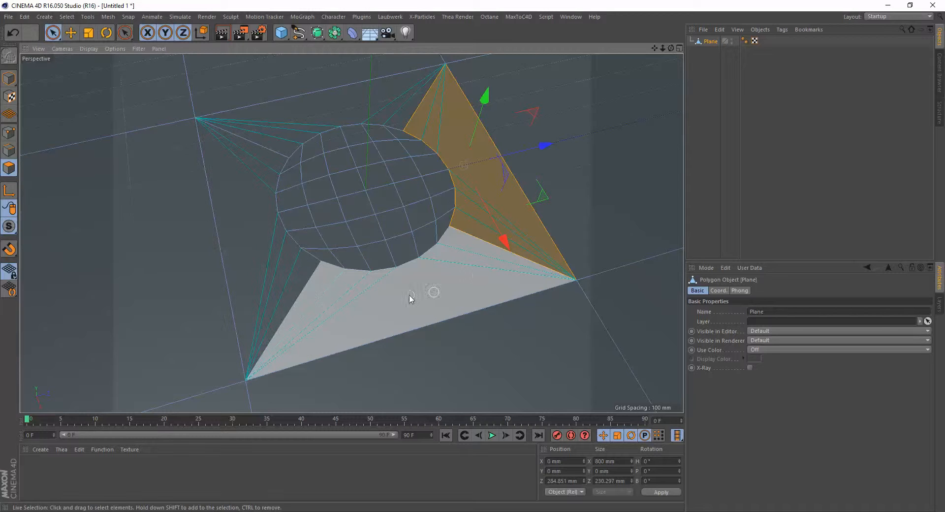
Select the polygons around the circular patch one at a time to examine their hidden N-gon lines
{"action": "left_click", "coordinate": [407, 298]}
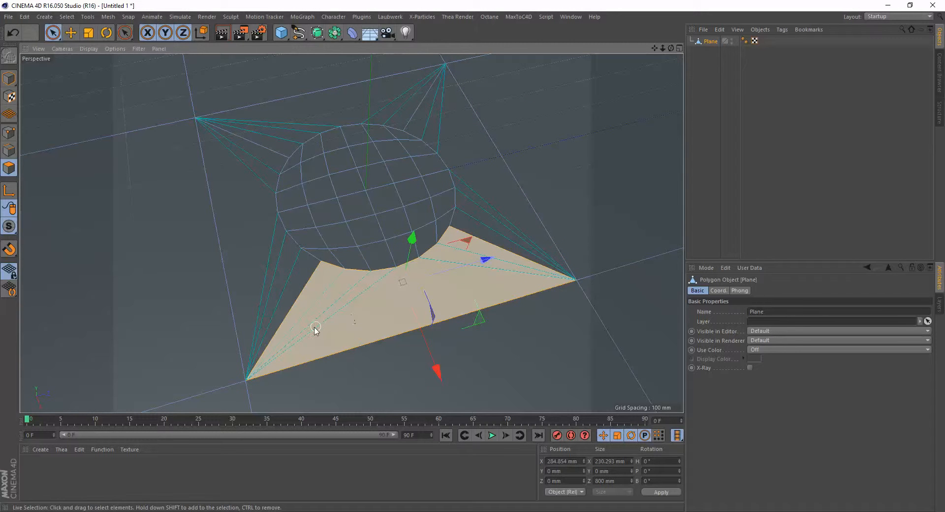
{"action": "left_click", "coordinate": [270, 278]}
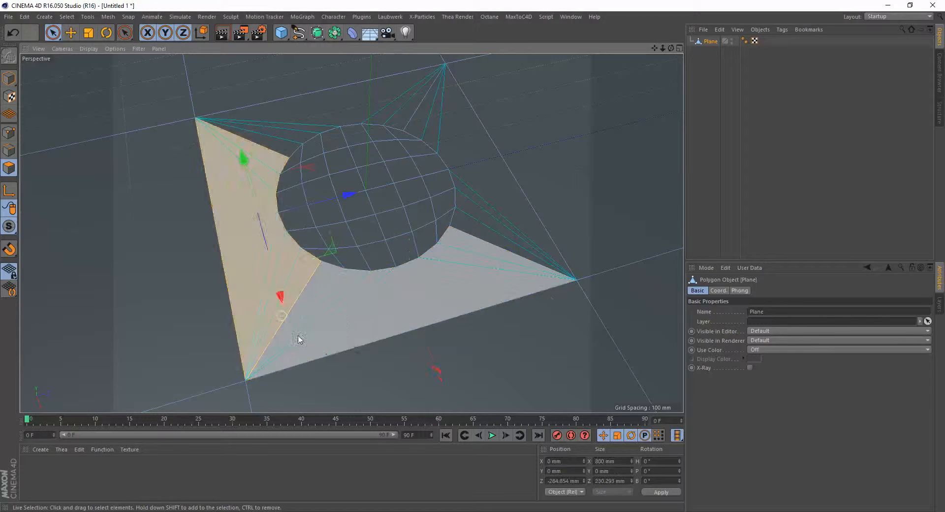
{"action": "left_click", "coordinate": [359, 313]}
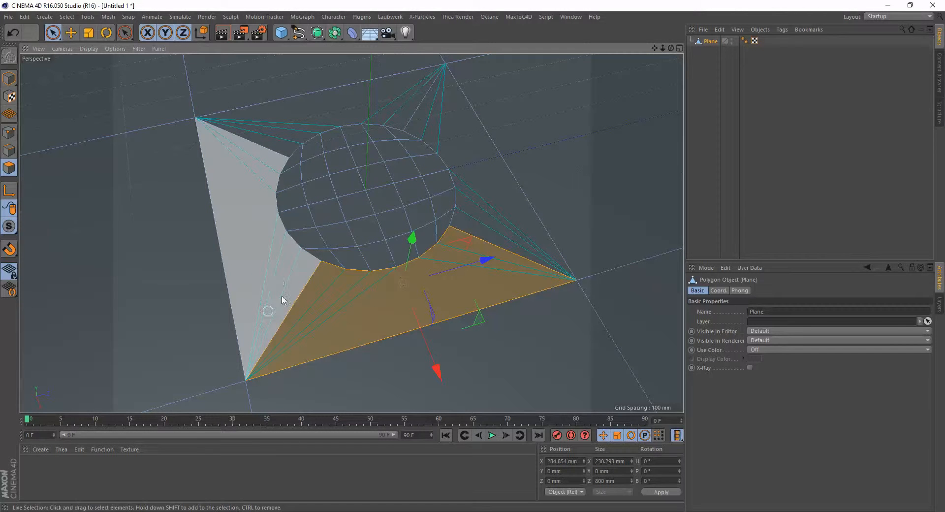
{"action": "left_click", "coordinate": [491, 210]}
{"action": "left_click", "coordinate": [463, 291]}
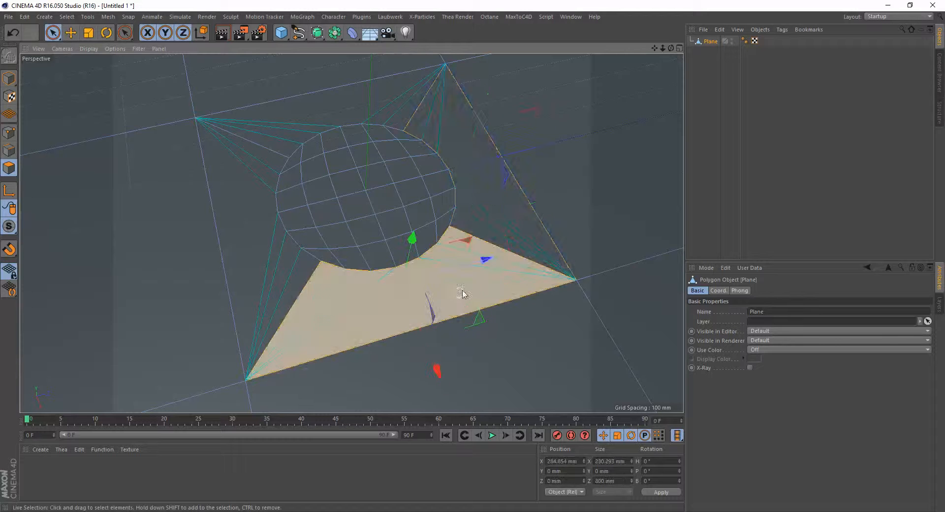
{"action": "left_click", "coordinate": [495, 210]}
{"action": "left_click", "coordinate": [472, 280]}
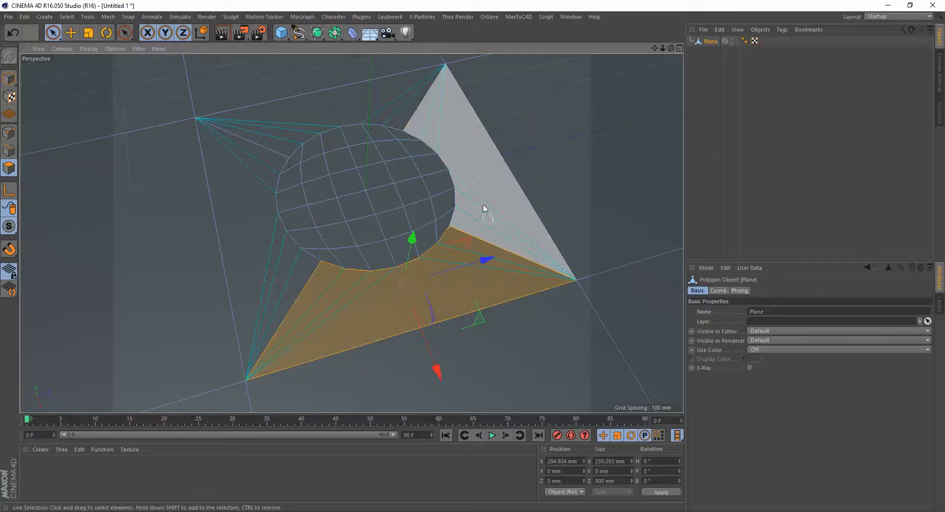
{"action": "left_click", "coordinate": [335, 33]}
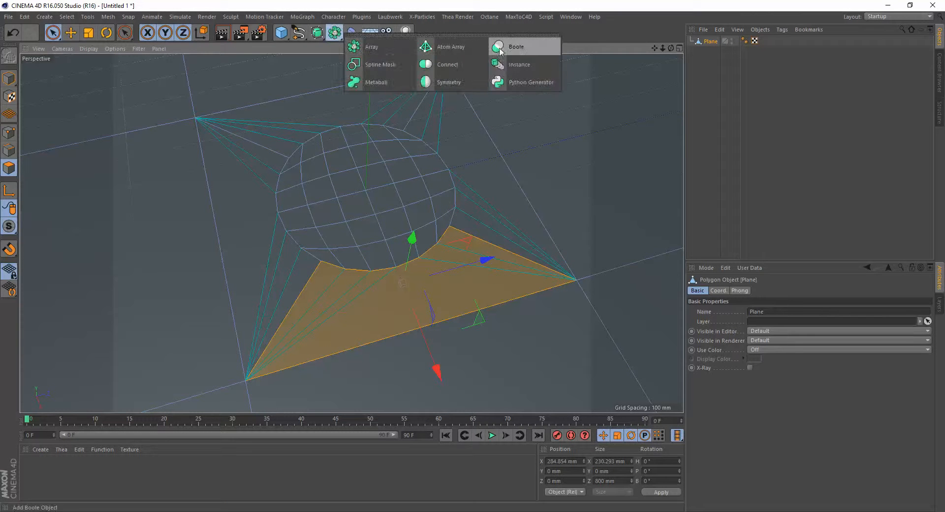
{"action": "left_click", "coordinate": [619, 33]}
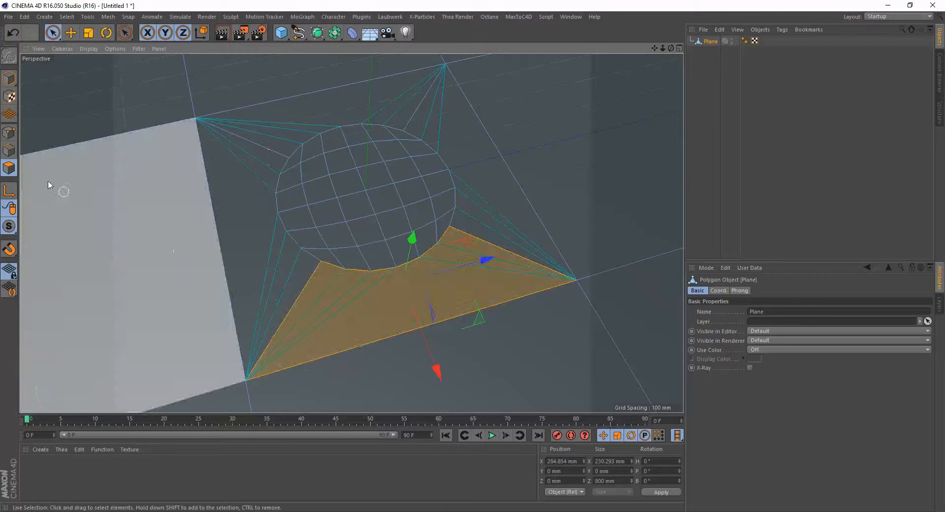
Melt three of the diagonal edges that connect the square's corners to the circular patch, one after another
{"action": "left_click", "coordinate": [9, 150]}
{"action": "scroll", "coordinate": [295, 292], "scroll_direction": "up", "scroll_amount": 2}
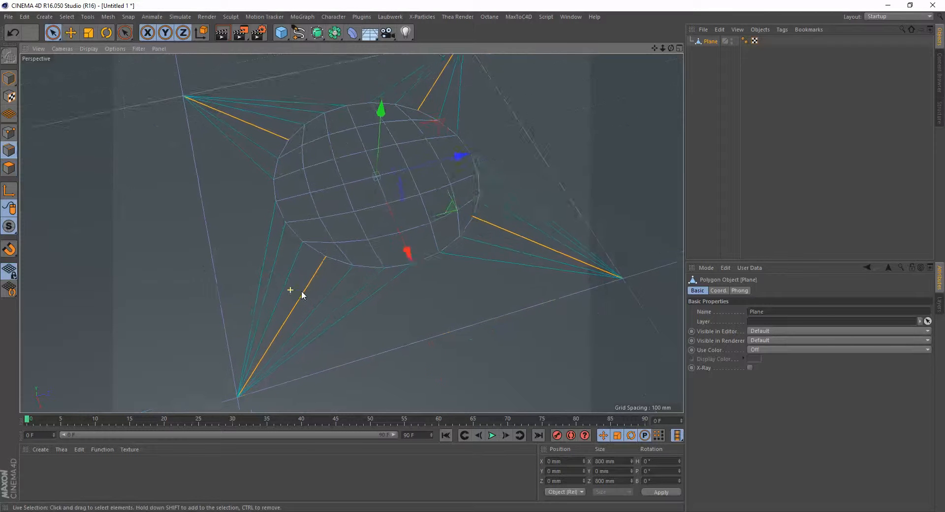
{"action": "left_click", "coordinate": [288, 310]}
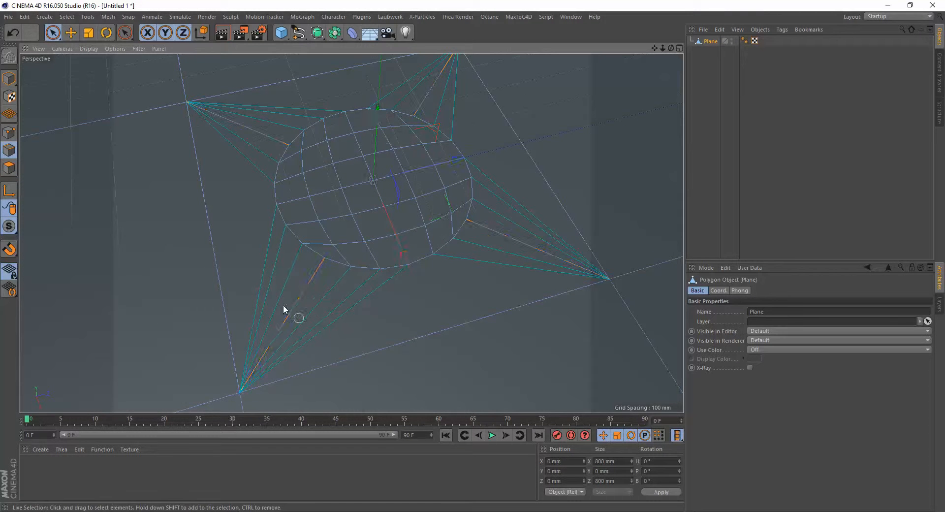
{"action": "right_click", "coordinate": [317, 344]}
{"action": "left_click", "coordinate": [360, 451]}
{"action": "left_click", "coordinate": [520, 243]}
{"action": "right_click", "coordinate": [481, 285]}
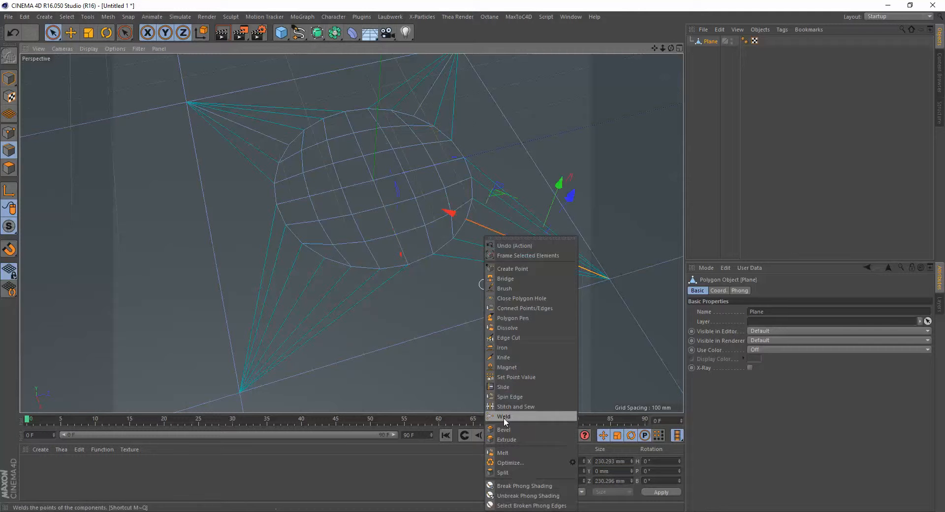
{"action": "left_click", "coordinate": [503, 451]}
{"action": "left_click", "coordinate": [429, 90]}
{"action": "right_click", "coordinate": [473, 138]}
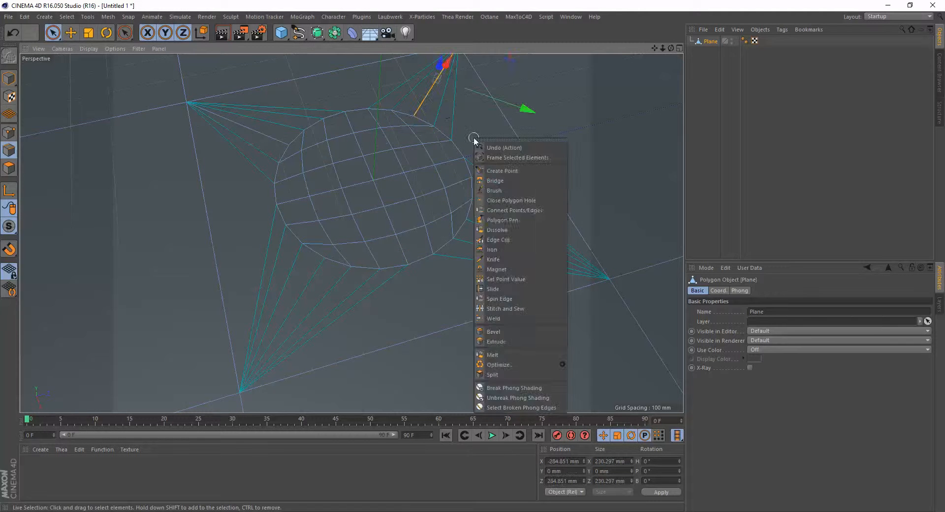
{"action": "left_click", "coordinate": [506, 356]}
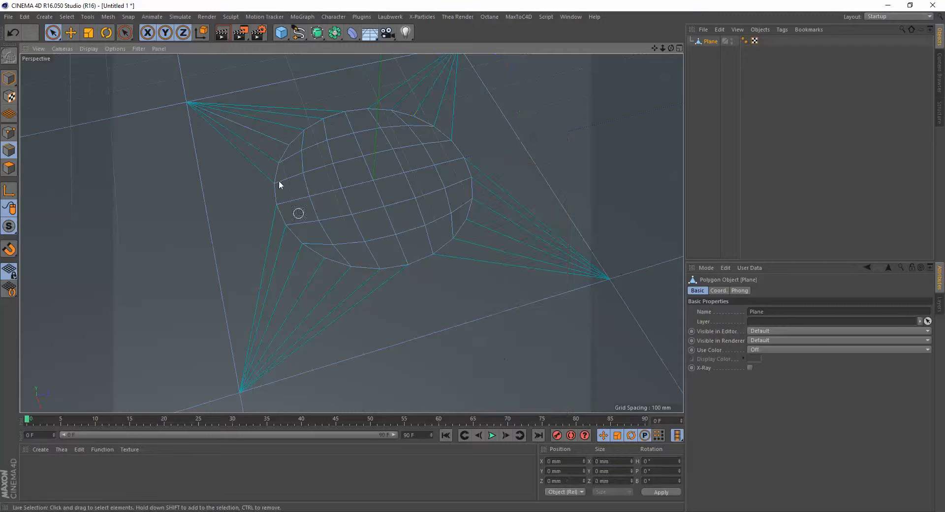
Select the merged N-gon surrounding the circular patch and examine its N-gon lines from several angles
{"action": "left_click", "coordinate": [9, 168]}
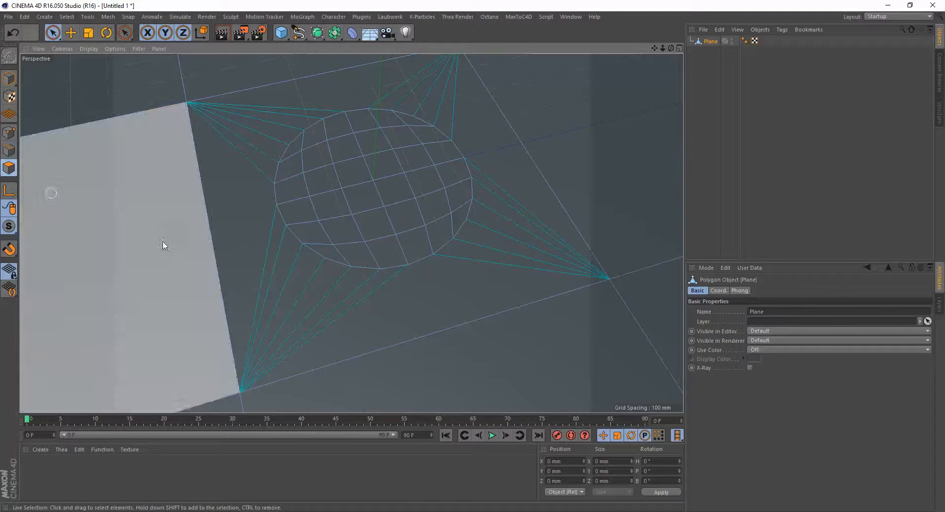
{"action": "left_click", "coordinate": [429, 302]}
{"action": "scroll", "coordinate": [494, 291], "scroll_direction": "down", "scroll_amount": 5}
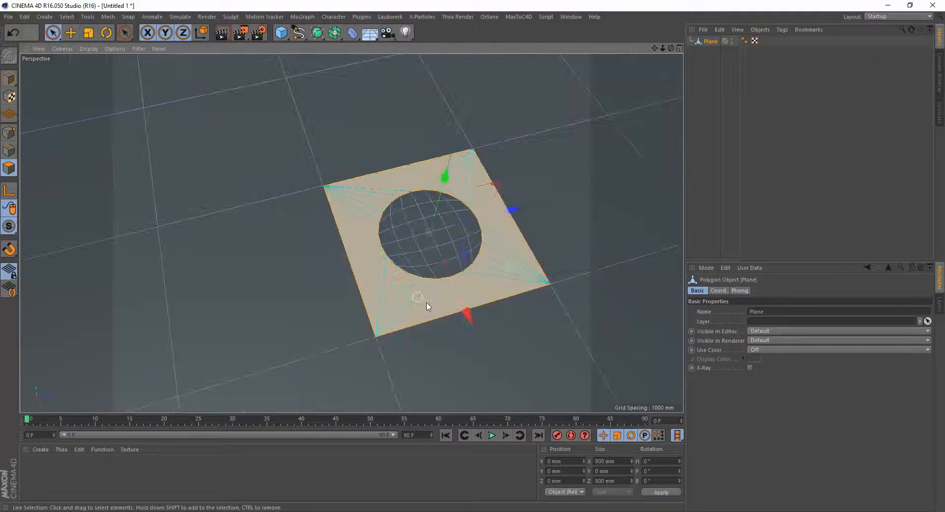
{"action": "left_click_drag", "start_coordinate": [417, 298], "coordinate": [447, 282], "text": "alt"}
{"action": "middle_click_drag", "start_coordinate": [447, 283], "coordinate": [387, 295], "text": "alt"}
{"action": "mouse_move", "coordinate": [385, 299]}
{"action": "left_mouse_down", "text": "alt"}
{"action": "mouse_move", "coordinate": [348, 294]}
{"action": "mouse_move", "coordinate": [373, 295]}
{"action": "left_mouse_up", "text": "alt"}
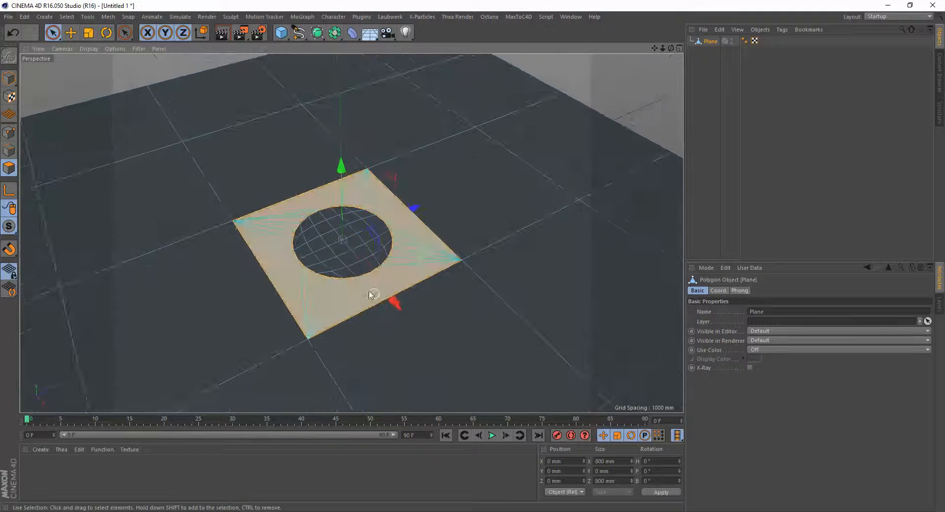
{"action": "right_click_drag", "start_coordinate": [352, 282], "coordinate": [380, 286], "text": "alt"}
{"action": "mouse_move", "coordinate": [380, 293]}
{"action": "left_mouse_down", "text": "alt"}
{"action": "mouse_move", "coordinate": [371, 309]}
{"action": "mouse_move", "coordinate": [406, 294]}
{"action": "mouse_move", "coordinate": [359, 299]}
{"action": "left_mouse_up", "text": "alt"}
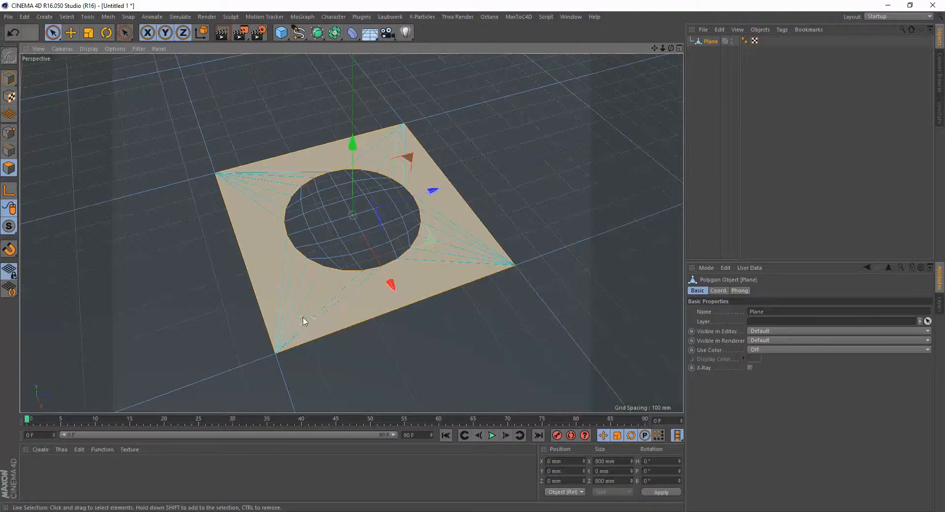
{"action": "right_click_drag", "start_coordinate": [343, 312], "coordinate": [374, 309], "text": "alt"}
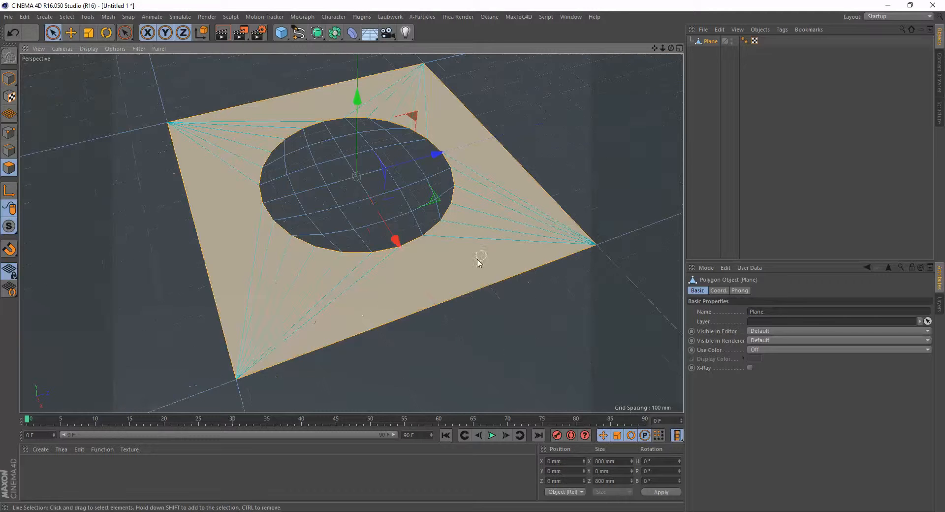
{"action": "left_click_drag", "start_coordinate": [363, 289], "coordinate": [361, 311], "text": "alt"}
{"action": "middle_click_drag", "start_coordinate": [402, 277], "coordinate": [380, 318], "text": "alt"}
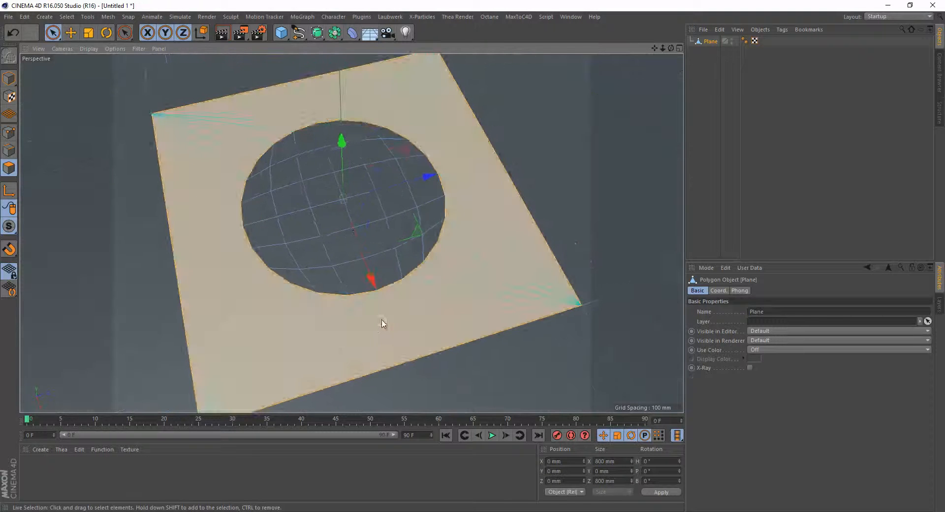
{"action": "right_click_drag", "start_coordinate": [379, 319], "coordinate": [359, 322], "text": "alt"}
{"action": "middle_click_drag", "start_coordinate": [359, 323], "coordinate": [373, 297], "text": "alt"}
{"action": "left_click_drag", "start_coordinate": [379, 297], "coordinate": [392, 282], "text": "alt"}
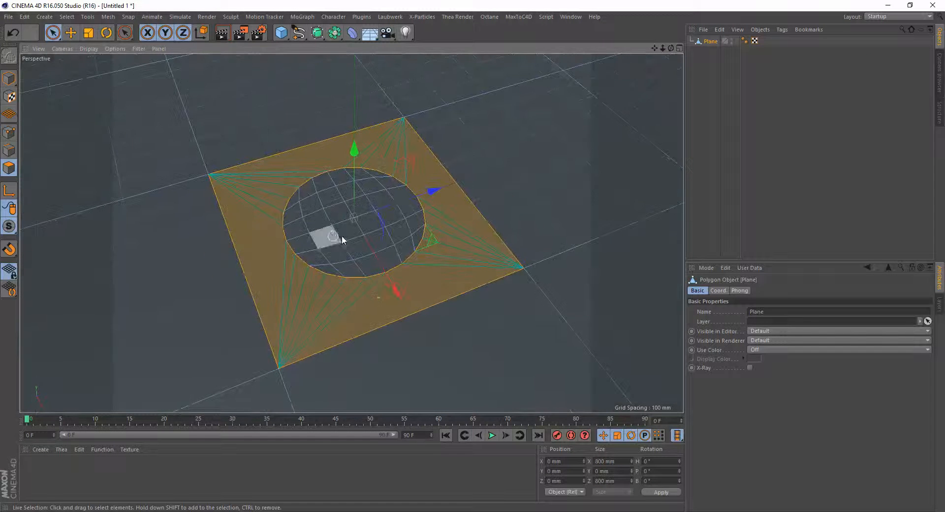
{"action": "mouse_move", "coordinate": [333, 236]}
{"action": "right_mouse_down", "text": "alt"}
{"action": "mouse_move", "coordinate": [351, 236]}
{"action": "mouse_move", "coordinate": [340, 240]}
{"action": "right_mouse_up", "text": "alt"}
{"action": "middle_click_drag", "start_coordinate": [349, 232], "coordinate": [319, 231], "text": "alt"}
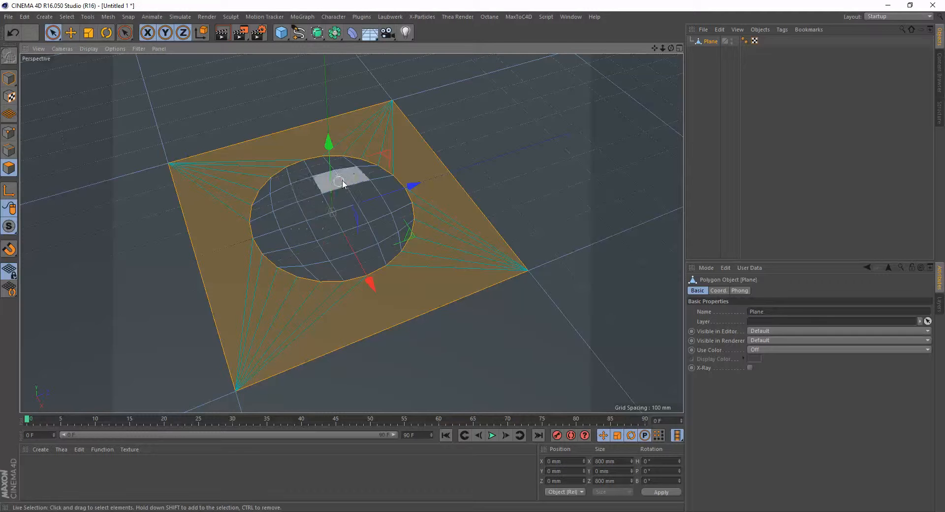
{"action": "middle_click_drag", "start_coordinate": [431, 266], "coordinate": [392, 274], "text": "alt"}
{"action": "right_click_drag", "start_coordinate": [405, 276], "coordinate": [280, 295], "text": "alt"}
{"action": "middle_click_drag", "start_coordinate": [348, 292], "coordinate": [292, 292], "text": "alt"}
{"action": "scroll", "coordinate": [332, 266], "scroll_direction": "up", "scroll_amount": 3}
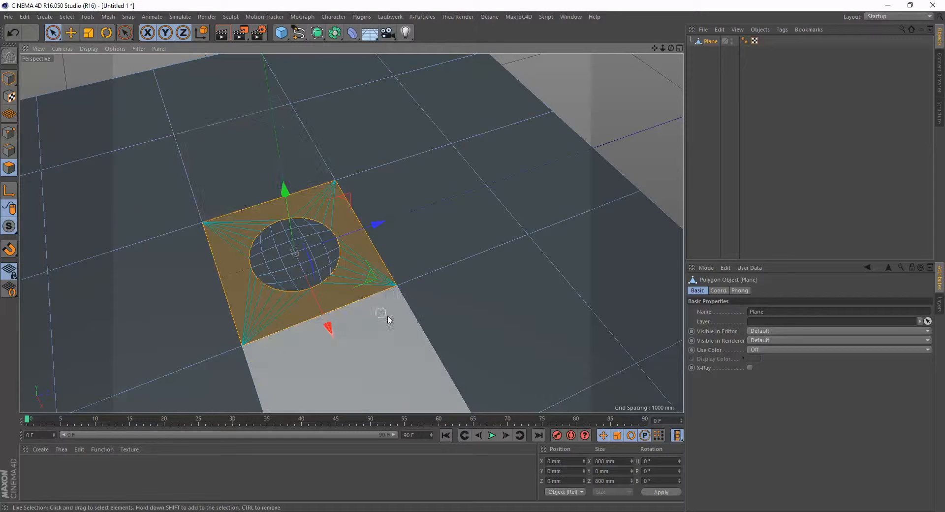
{"action": "middle_click_drag", "start_coordinate": [388, 283], "coordinate": [334, 230], "text": "alt"}
{"action": "right_click_drag", "start_coordinate": [334, 229], "coordinate": [314, 242], "text": "alt"}
{"action": "middle_click_drag", "start_coordinate": [347, 283], "coordinate": [326, 270], "text": "alt"}
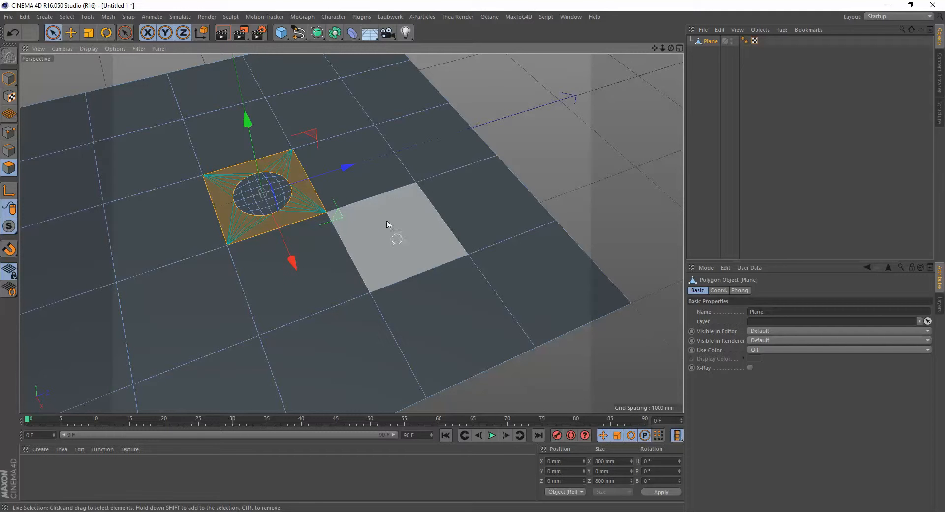
Add a cylinder and move it away from the circular patch toward the near corner of the plane
{"action": "left_click_drag", "start_coordinate": [281, 33], "coordinate": [545, 33]}
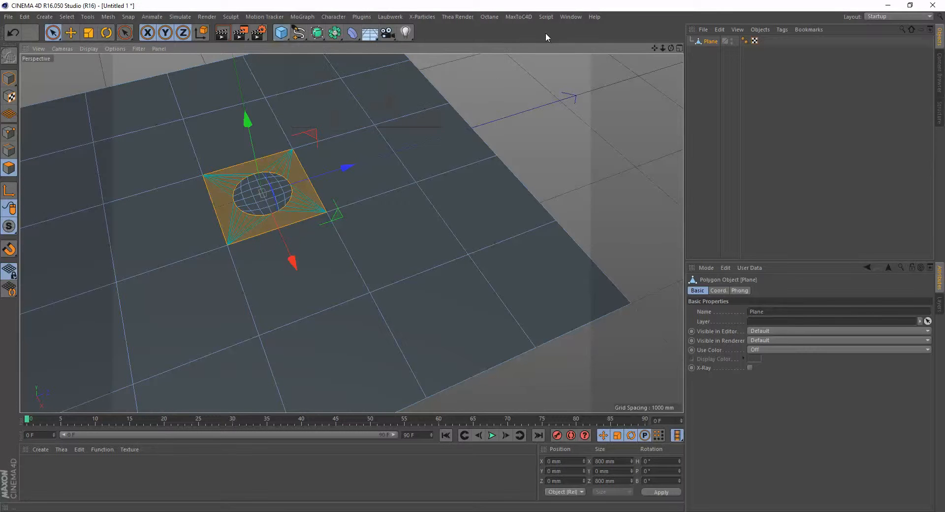
{"action": "left_click_drag", "start_coordinate": [281, 33], "coordinate": [481, 47]}
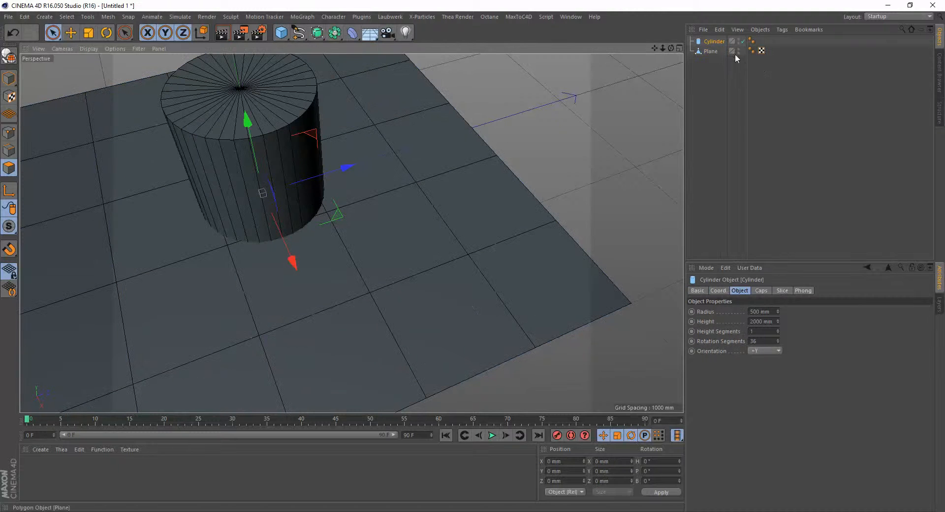
{"action": "left_click_drag", "start_coordinate": [293, 263], "coordinate": [371, 397]}
{"action": "left_click_drag", "start_coordinate": [403, 284], "coordinate": [522, 239]}
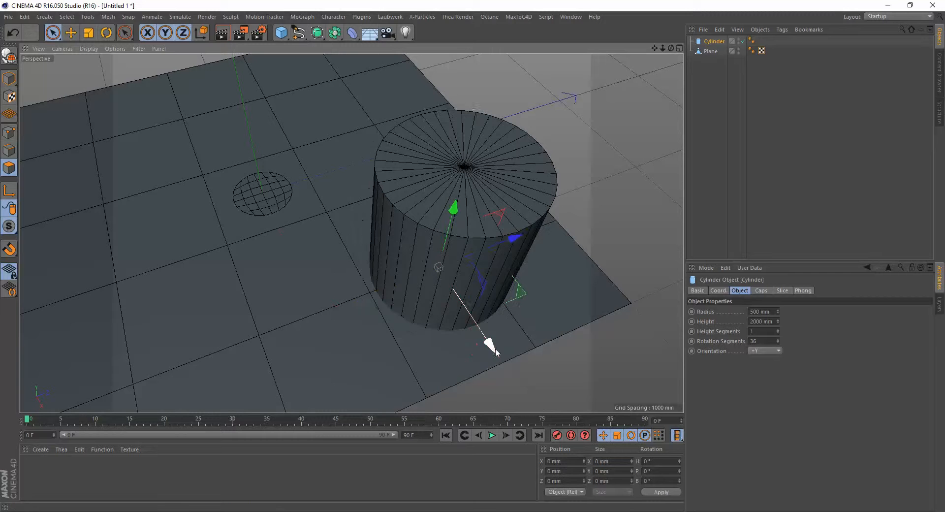
{"action": "left_click_drag", "start_coordinate": [495, 356], "coordinate": [504, 372]}
Reduce the cylinder's radius to about 279 mm and reposition it at about X 1553 mm, Z 838 mm
{"action": "left_click", "coordinate": [9, 83]}
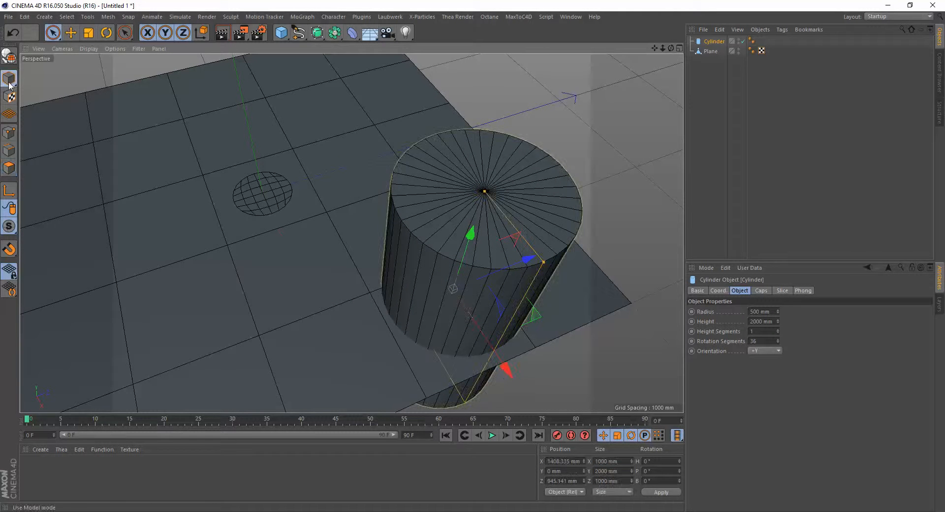
{"action": "left_click_drag", "start_coordinate": [543, 264], "coordinate": [518, 232]}
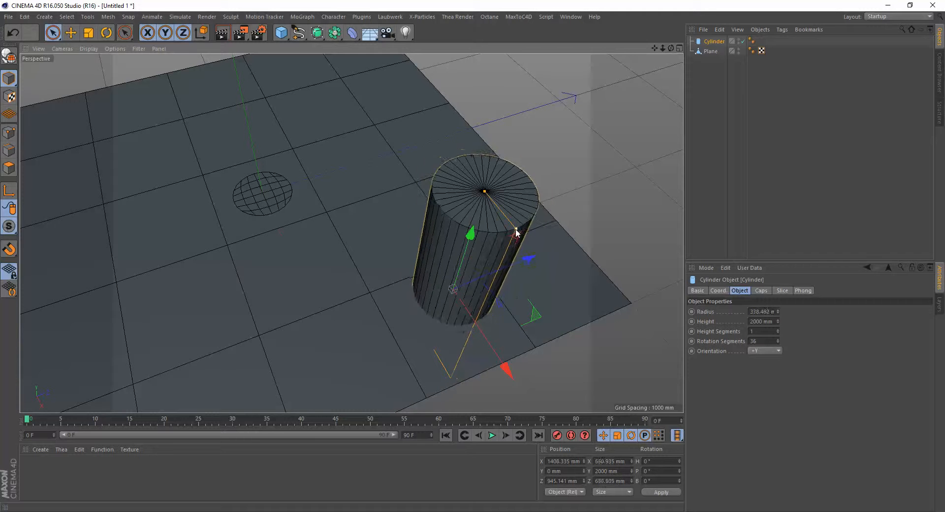
{"action": "left_click_drag", "start_coordinate": [506, 370], "coordinate": [521, 387]}
{"action": "left_click_drag", "start_coordinate": [529, 338], "coordinate": [473, 320], "text": "alt"}
{"action": "left_click_drag", "start_coordinate": [569, 304], "coordinate": [554, 304]}
{"action": "left_click_drag", "start_coordinate": [468, 280], "coordinate": [409, 269], "text": "alt"}
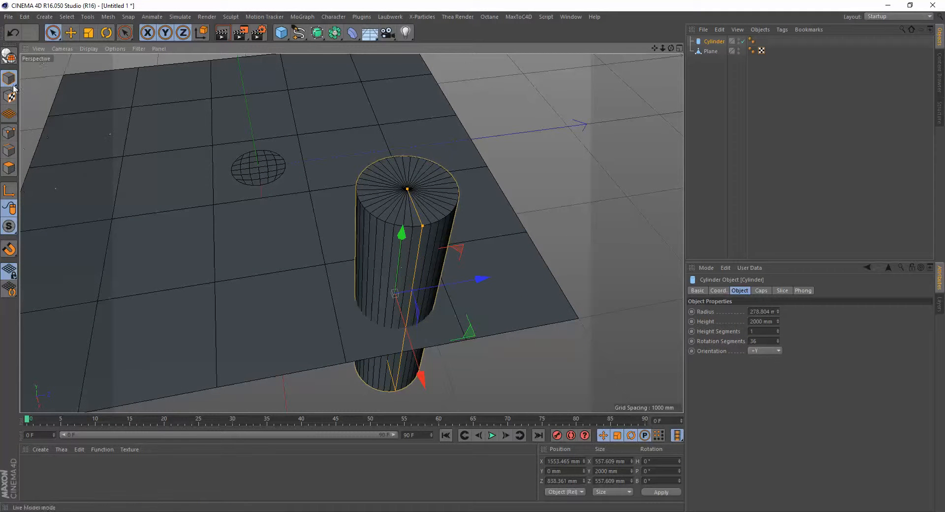
Add a Boole object and nest the plane above the cylinder inside it to cut a round hole in the plane
{"action": "left_click", "coordinate": [334, 33]}
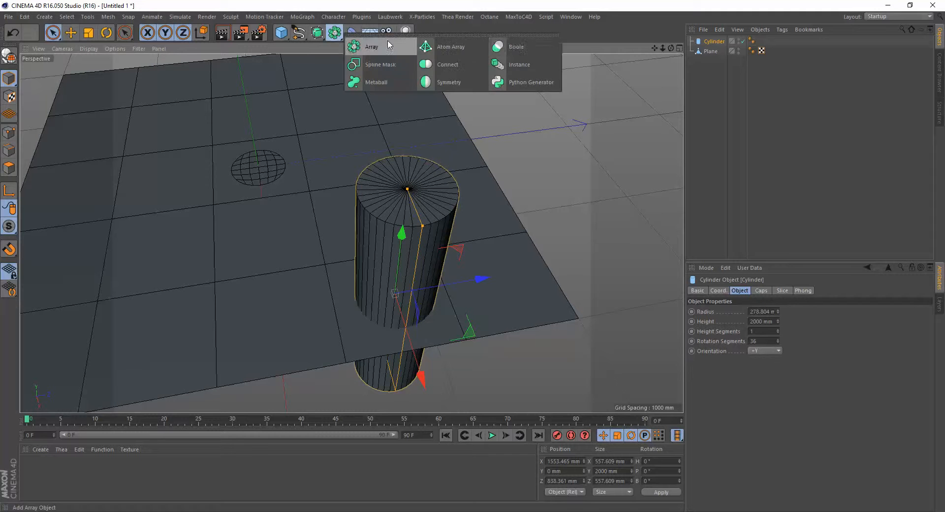
{"action": "left_click", "coordinate": [512, 46]}
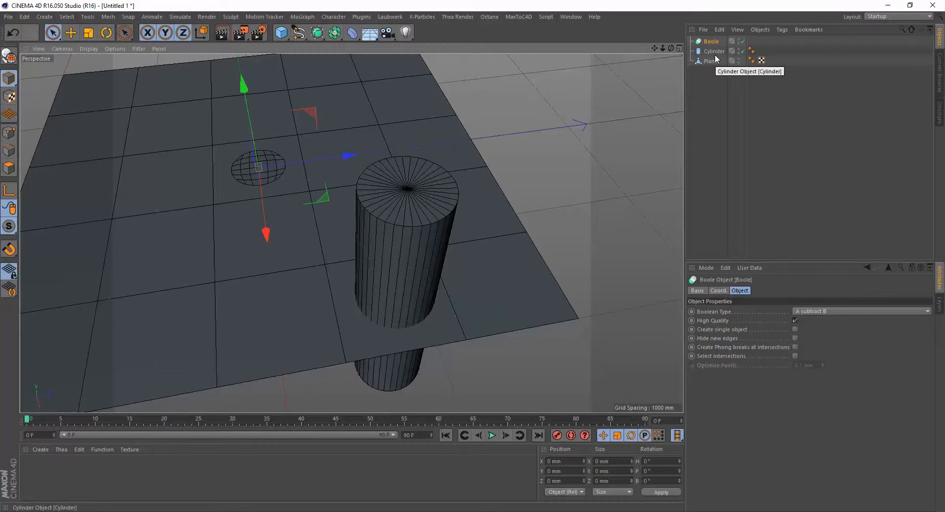
{"action": "left_click", "coordinate": [712, 54]}
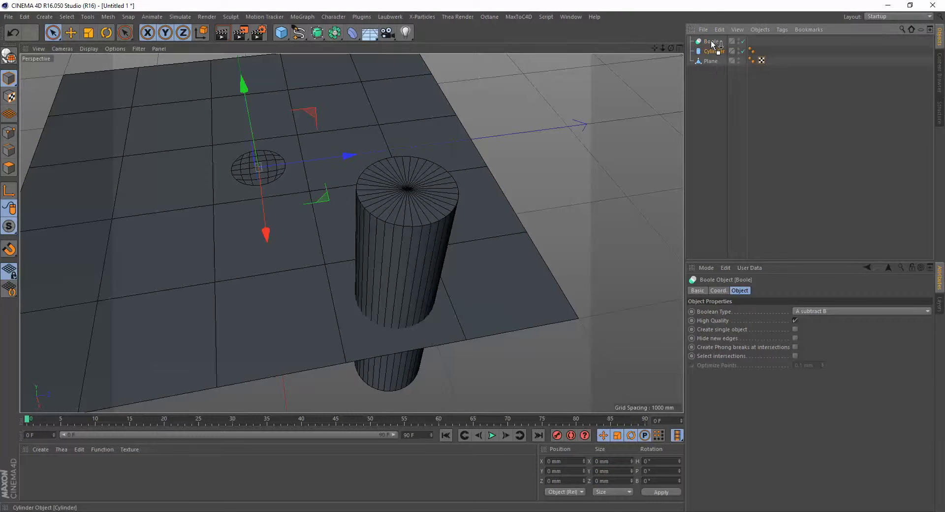
{"action": "left_click_drag", "start_coordinate": [714, 44], "coordinate": [715, 44]}
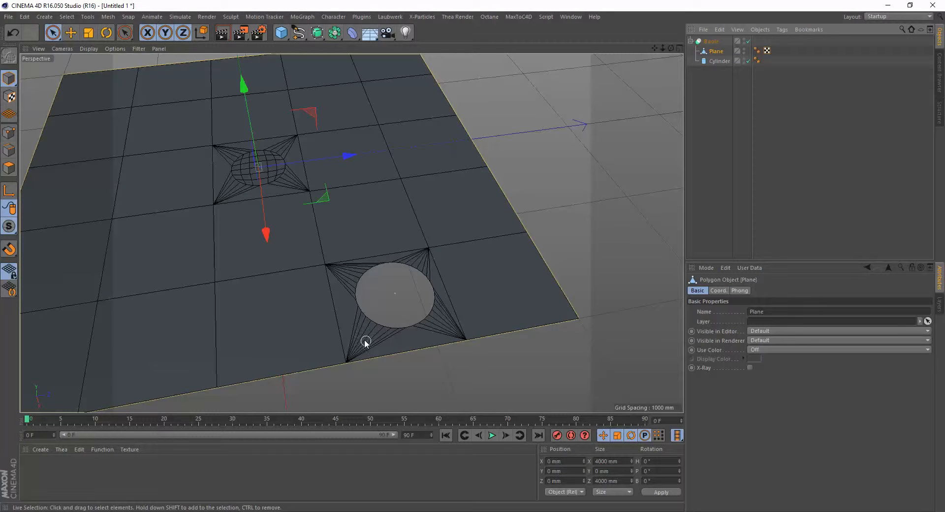
Select the cylinder inside the Boole and reduce its radius to about 259 mm to shrink the hole
{"action": "scroll", "coordinate": [305, 211], "scroll_direction": "up", "scroll_amount": 6}
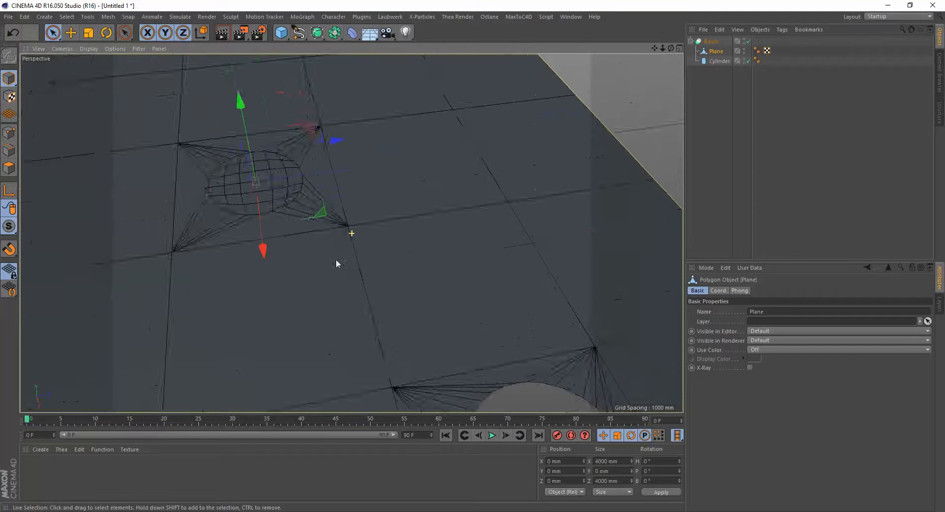
{"action": "middle_click_drag", "start_coordinate": [403, 285], "coordinate": [332, 165], "text": "alt"}
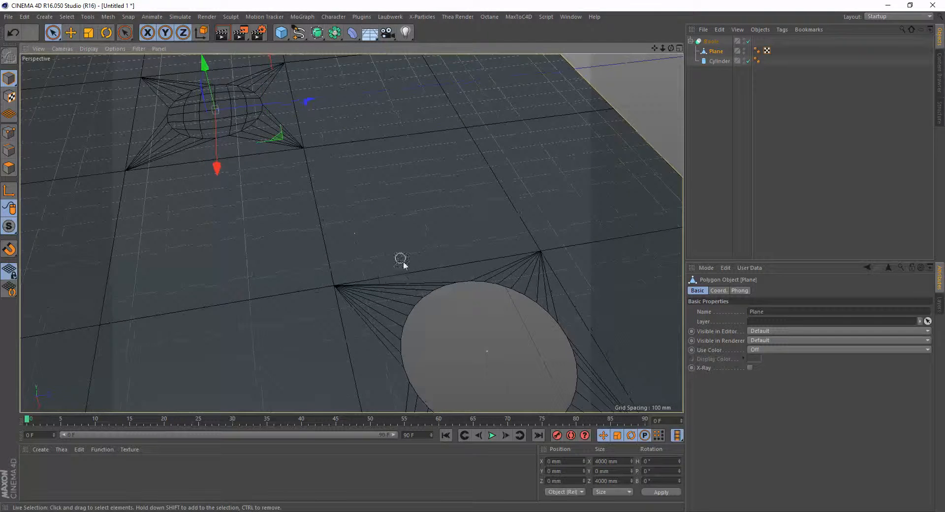
{"action": "scroll", "coordinate": [402, 262], "scroll_direction": "down", "scroll_amount": 3}
{"action": "middle_click_drag", "start_coordinate": [392, 318], "coordinate": [356, 269], "text": "alt"}
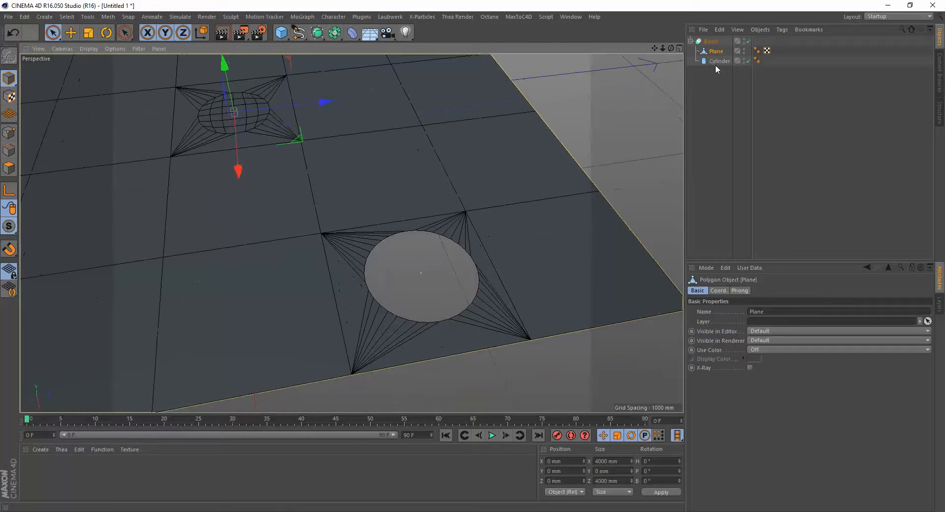
{"action": "left_click_drag", "start_coordinate": [716, 62], "coordinate": [715, 57]}
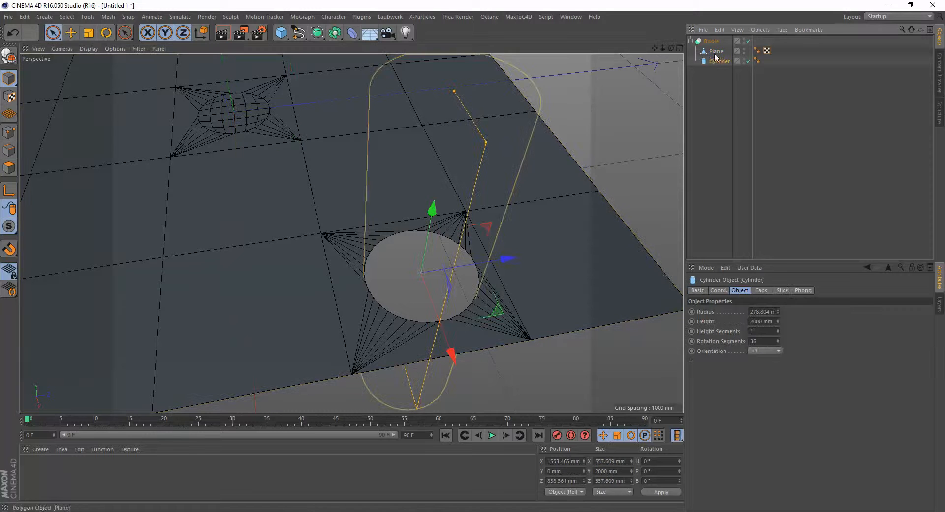
{"action": "mouse_move", "coordinate": [487, 146]}
{"action": "left_mouse_down"}
{"action": "mouse_move", "coordinate": [496, 190]}
{"action": "mouse_move", "coordinate": [465, 126]}
{"action": "mouse_move", "coordinate": [474, 155]}
{"action": "mouse_move", "coordinate": [470, 146]}
{"action": "left_mouse_up"}
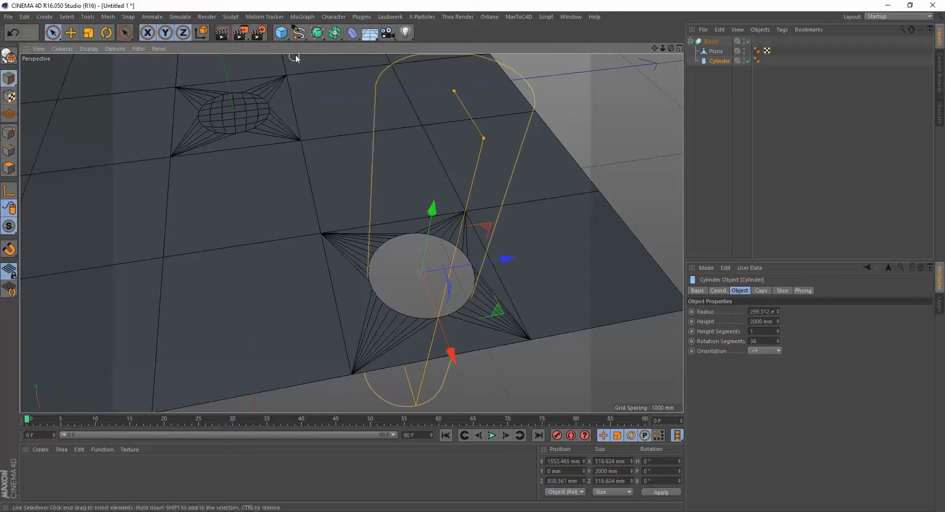
{"action": "left_click", "coordinate": [284, 37]}
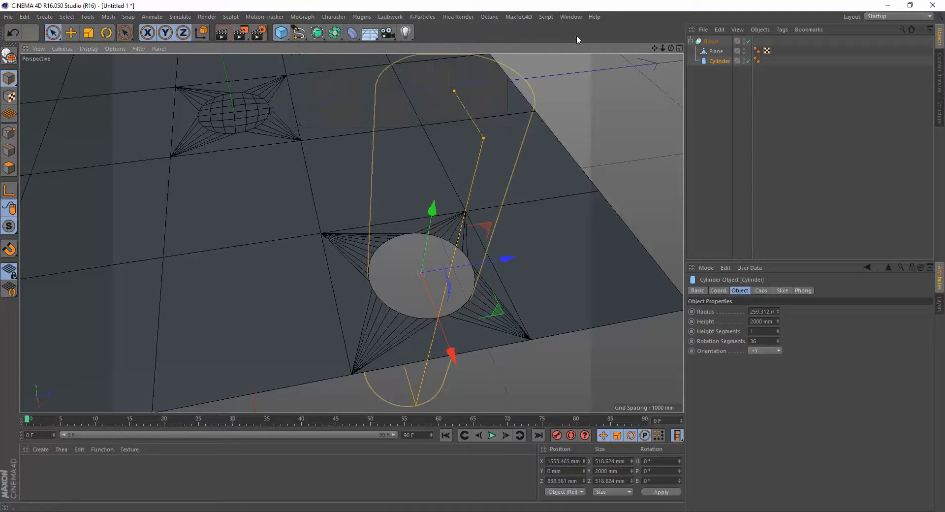
Make the Boole object editable and expand the resulting null
{"action": "left_click", "coordinate": [712, 43]}
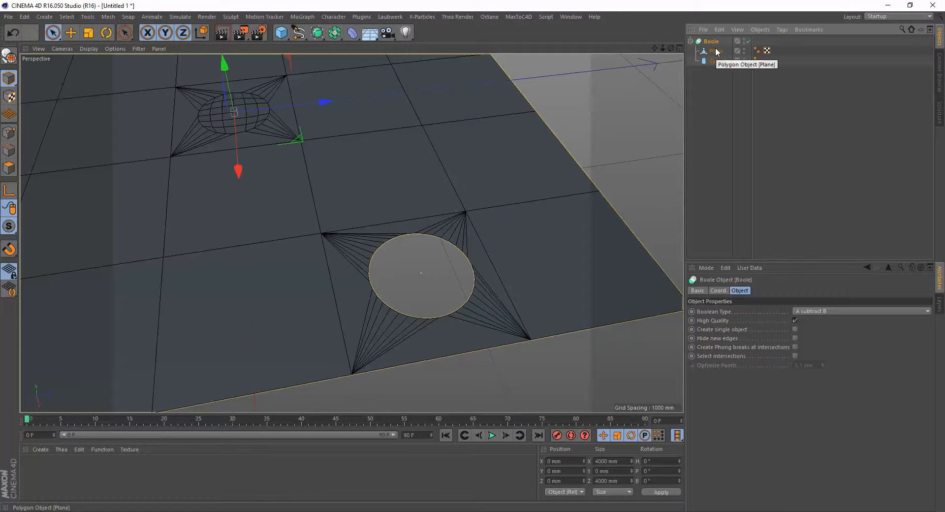
{"action": "key", "text": "c"}
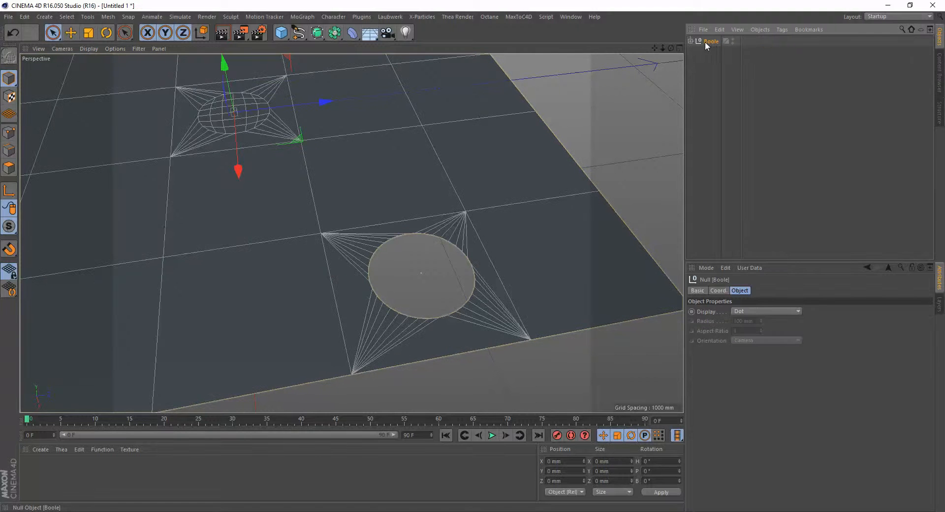
{"action": "left_click", "coordinate": [690, 41]}
Take the plane and cylinder meshes out of the Boole null and merge them with Connect Objects + Delete
{"action": "left_click", "coordinate": [717, 51]}
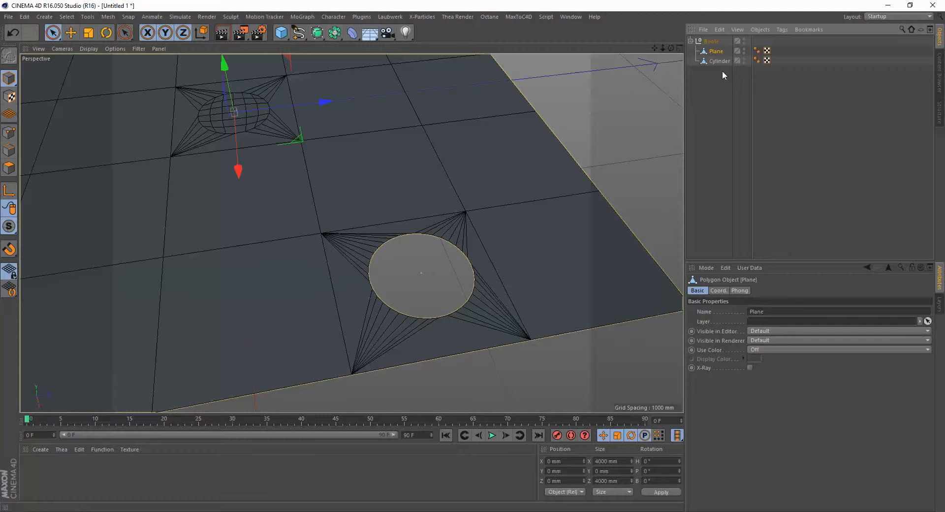
{"action": "left_click", "coordinate": [717, 61], "text": "ctrl"}
{"action": "left_click_drag", "start_coordinate": [717, 61], "coordinate": [719, 42]}
{"action": "right_click", "coordinate": [714, 43]}
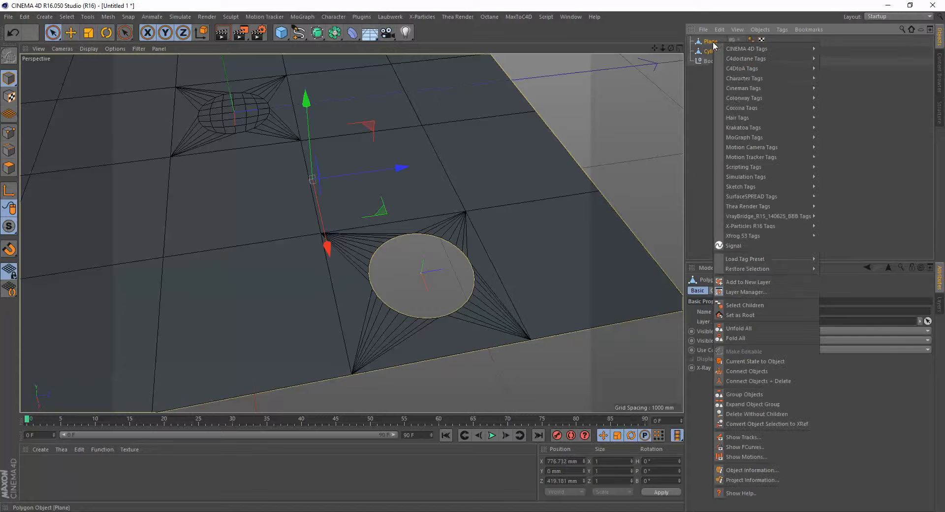
{"action": "left_click", "coordinate": [754, 381]}
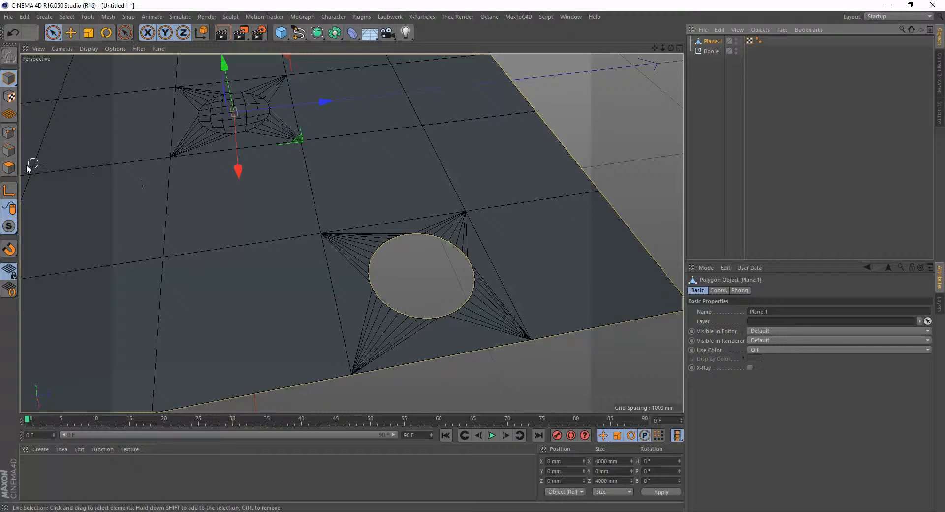
Examine the individual triangular polygons fanning out around the round hole in polygon mode
{"action": "left_click", "coordinate": [9, 167]}
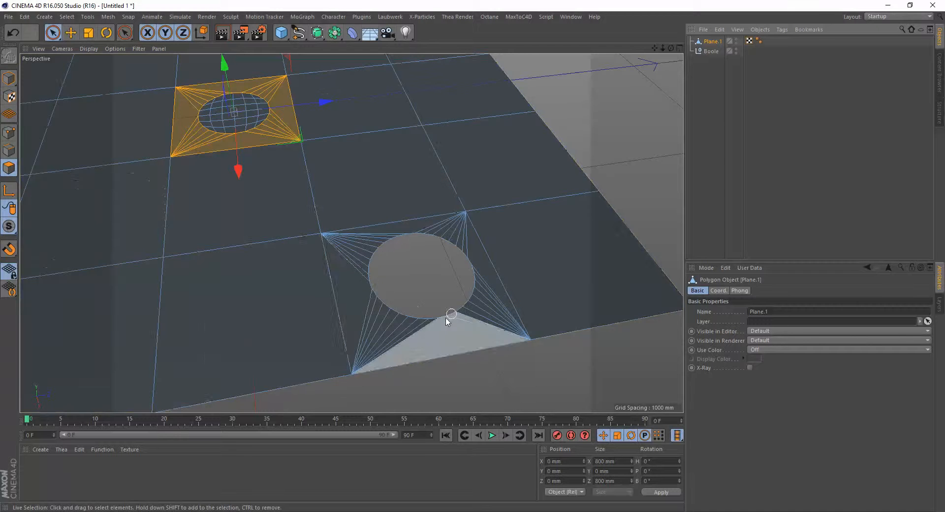
{"action": "right_click_drag", "start_coordinate": [412, 323], "coordinate": [458, 324], "text": "alt"}
{"action": "middle_click_drag", "start_coordinate": [409, 328], "coordinate": [451, 290], "text": "alt"}
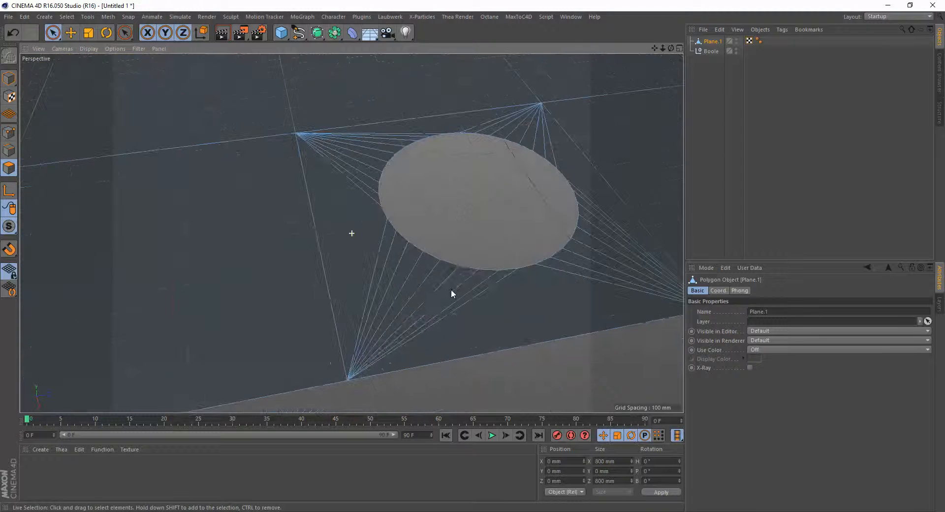
{"action": "right_click_drag", "start_coordinate": [451, 294], "coordinate": [486, 319], "text": "alt"}
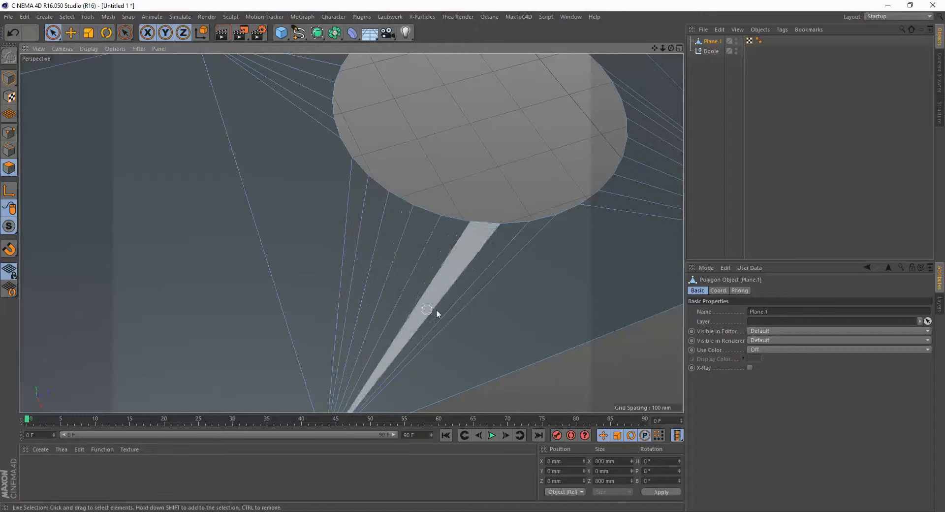
{"action": "right_click_drag", "start_coordinate": [447, 306], "coordinate": [412, 317], "text": "alt"}
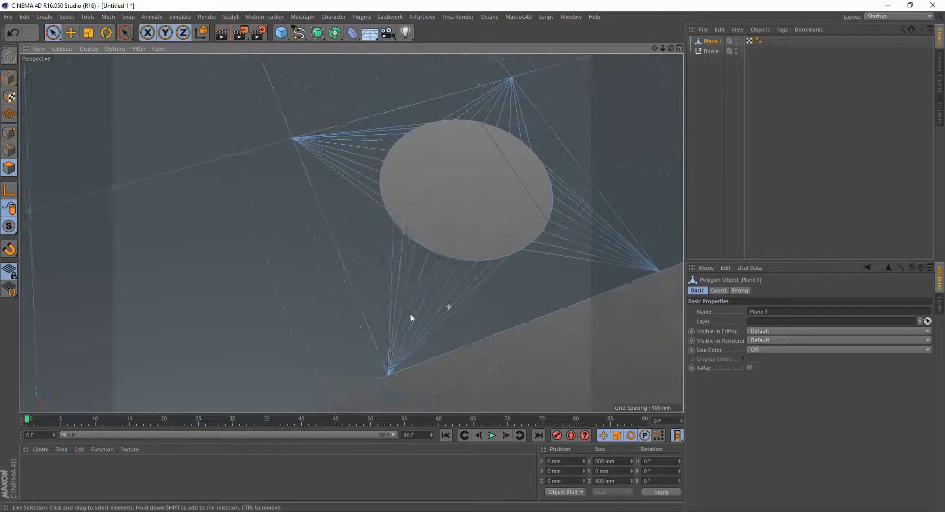
{"action": "middle_click_drag", "start_coordinate": [411, 318], "coordinate": [365, 330], "text": "alt"}
{"action": "left_click_drag", "start_coordinate": [365, 331], "coordinate": [363, 333], "text": "alt"}
Select the fan of edges between the square's nearest corner and the round hole in edge mode and melt them
{"action": "left_click", "coordinate": [9, 150]}
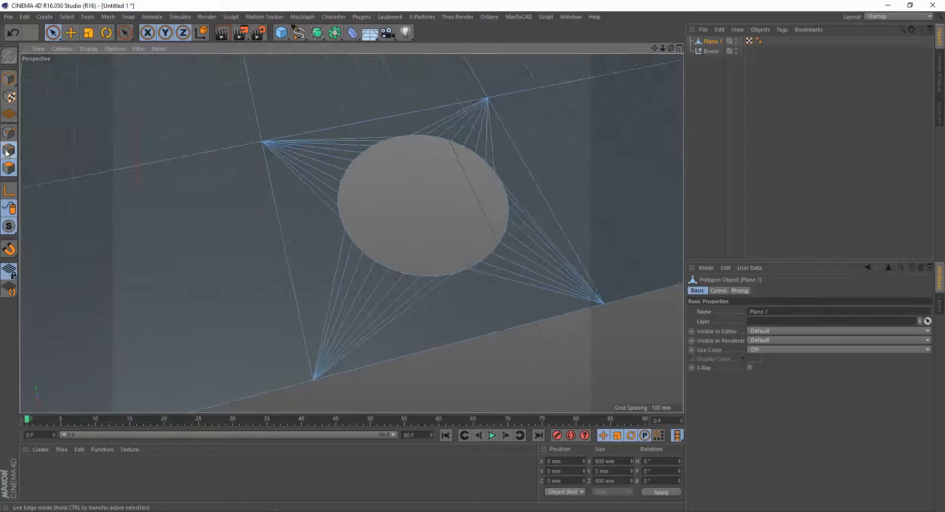
{"action": "left_click_drag", "start_coordinate": [320, 281], "coordinate": [386, 336]}
{"action": "right_click", "coordinate": [414, 327]}
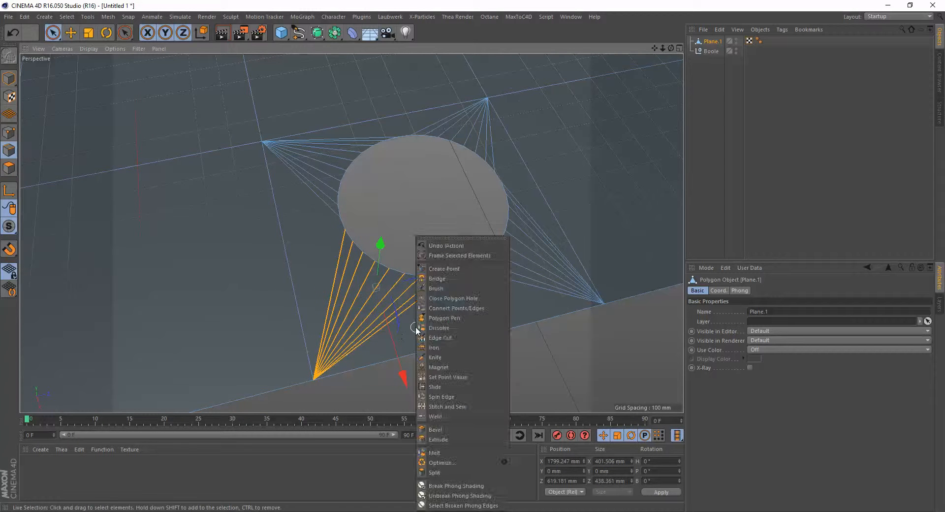
{"action": "left_click", "coordinate": [575, 355]}
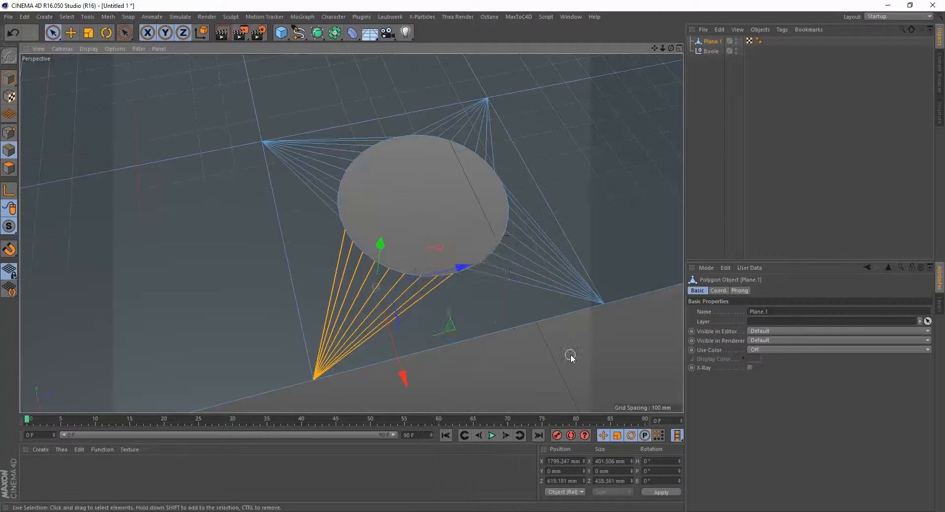
{"action": "right_click_drag", "start_coordinate": [570, 354], "coordinate": [506, 335], "text": "alt"}
{"action": "middle_click_drag", "start_coordinate": [507, 335], "coordinate": [532, 354], "text": "alt"}
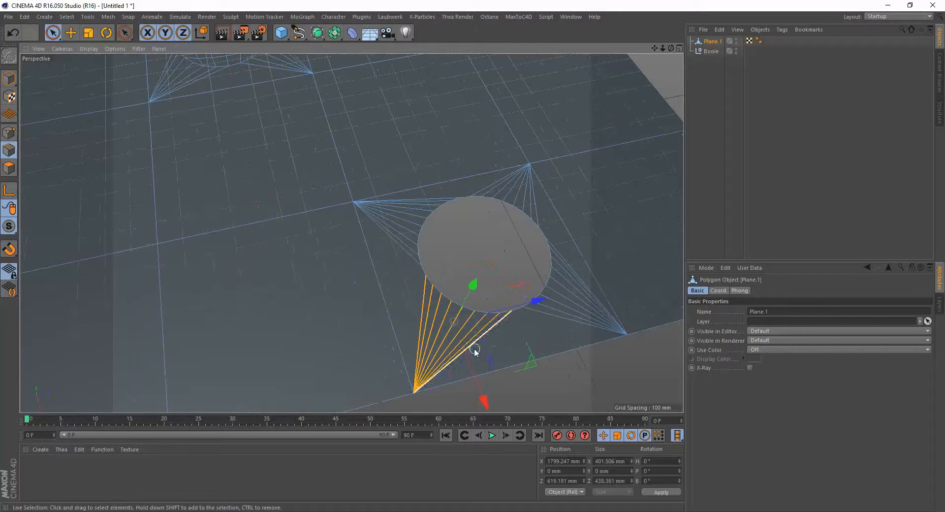
{"action": "right_click", "coordinate": [491, 347]}
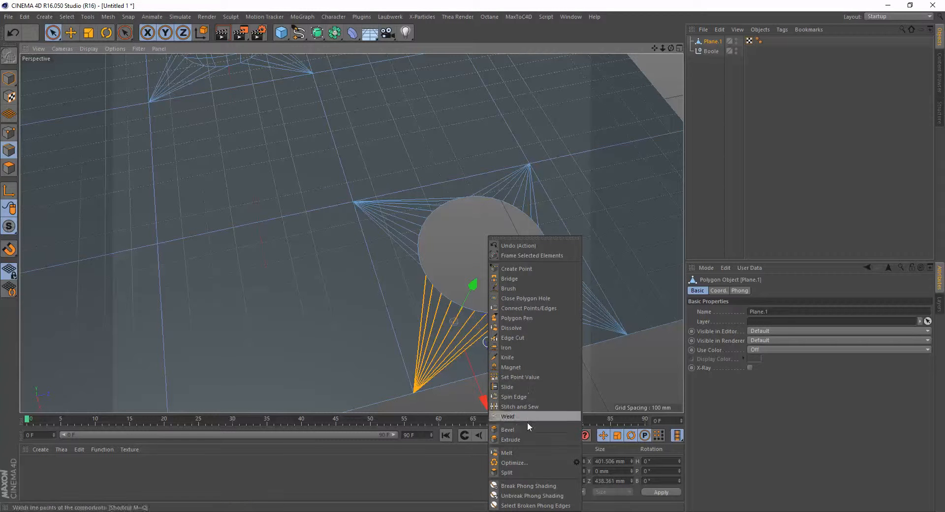
{"action": "left_click", "coordinate": [520, 453]}
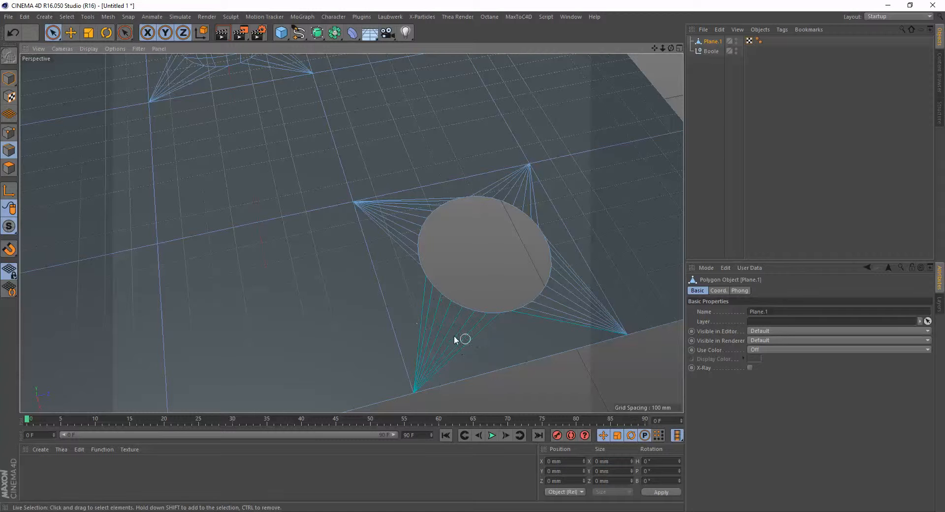
Melt the fan of edges at the square's other corner on the plane's outer border
{"action": "left_click_drag", "start_coordinate": [553, 335], "coordinate": [577, 282]}
{"action": "right_click", "coordinate": [553, 319]}
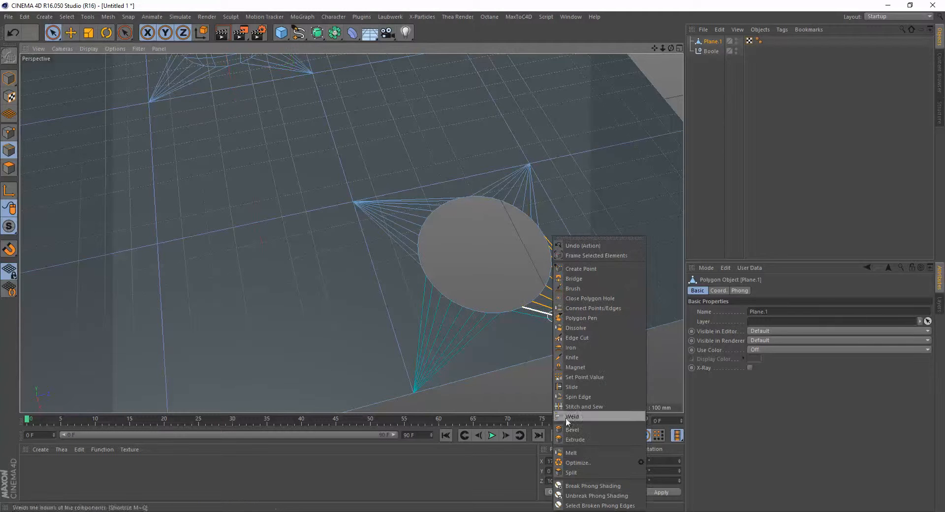
{"action": "left_click", "coordinate": [574, 452]}
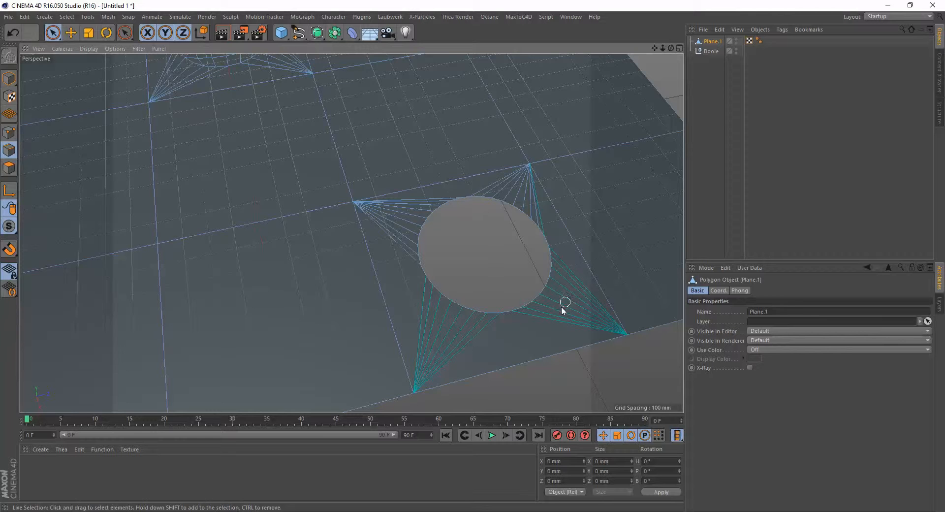
Melt the remaining edge fans at the square's two far corners, one corner at a time
{"action": "scroll", "coordinate": [461, 340], "scroll_direction": "up", "scroll_amount": 3}
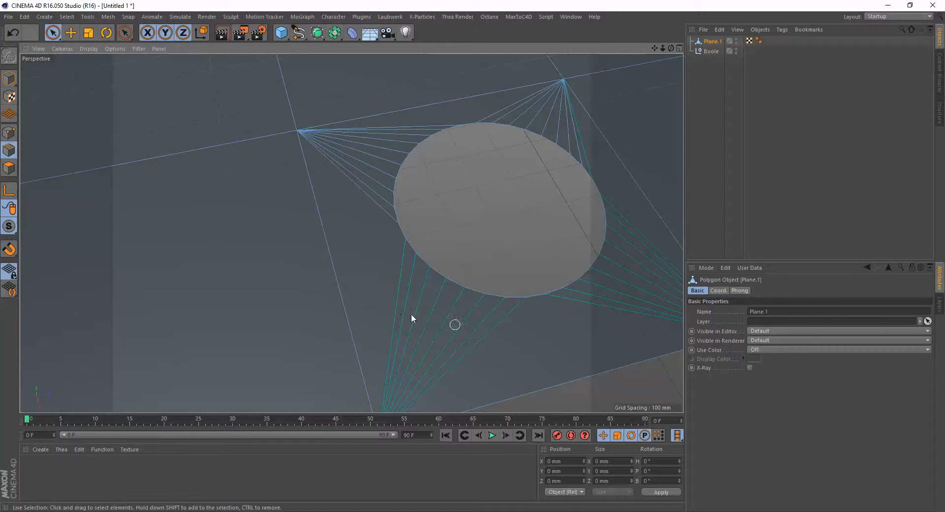
{"action": "scroll", "coordinate": [432, 317], "scroll_direction": "down", "scroll_amount": 2}
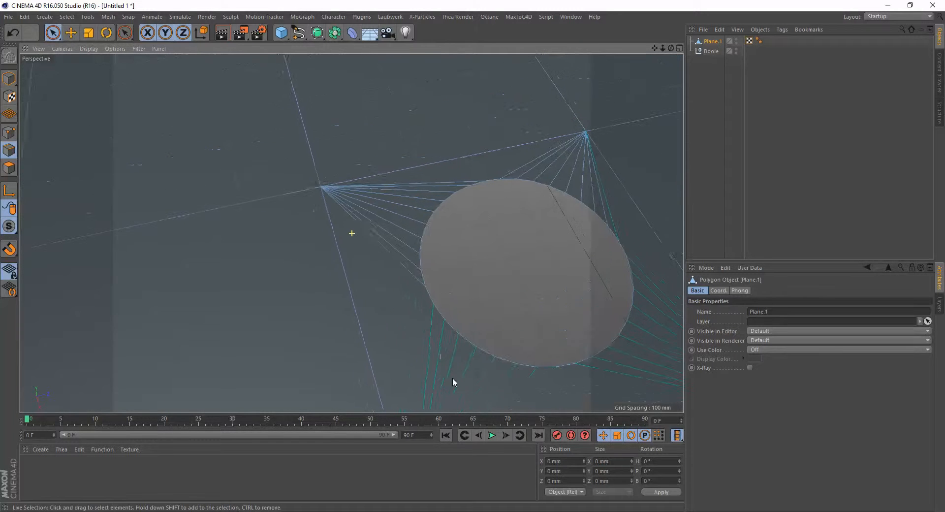
{"action": "mouse_move", "coordinate": [394, 274]}
{"action": "left_mouse_down"}
{"action": "mouse_move", "coordinate": [397, 196]}
{"action": "mouse_move", "coordinate": [387, 241]}
{"action": "left_mouse_up"}
{"action": "right_click", "coordinate": [387, 241]}
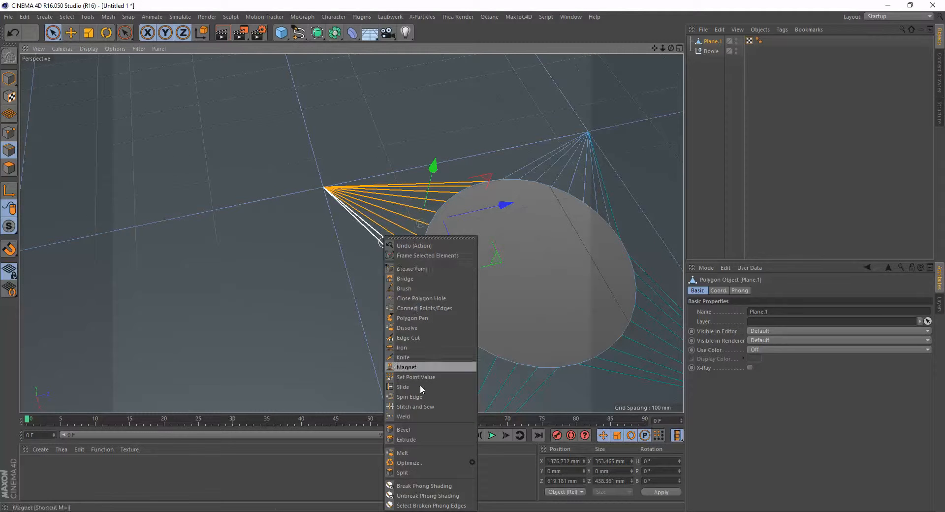
{"action": "left_click", "coordinate": [416, 453]}
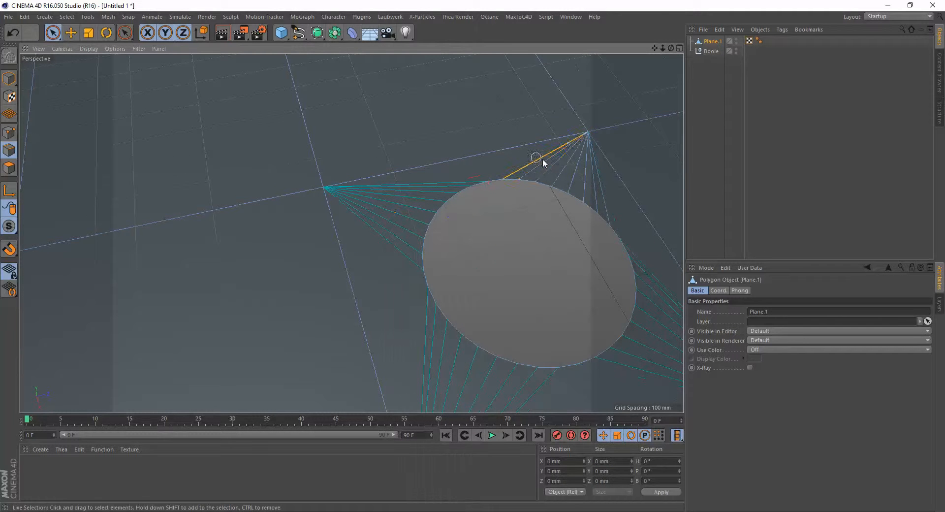
{"action": "left_click", "coordinate": [598, 187]}
{"action": "right_click", "coordinate": [598, 187]}
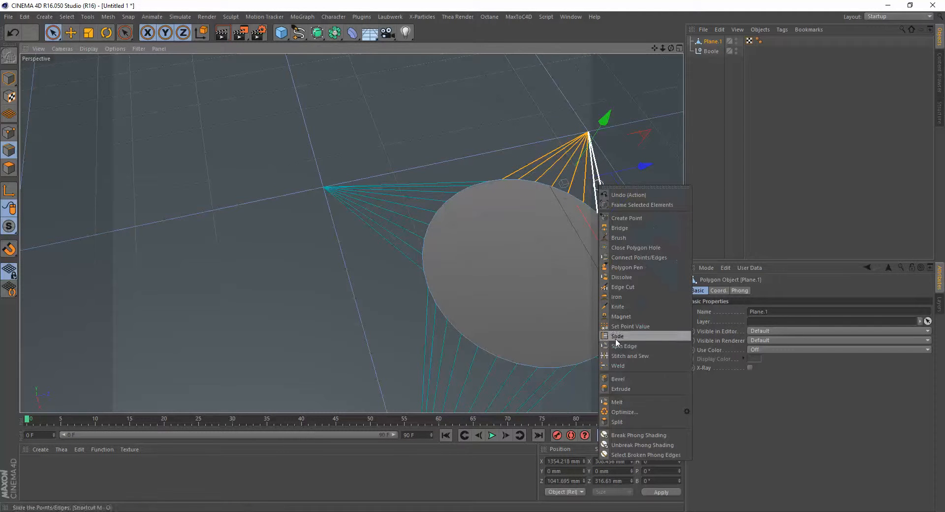
{"action": "left_click", "coordinate": [621, 401]}
Select the merged N-gon surrounding the round hole in polygon mode
{"action": "scroll", "coordinate": [578, 241], "scroll_direction": "down", "scroll_amount": 5}
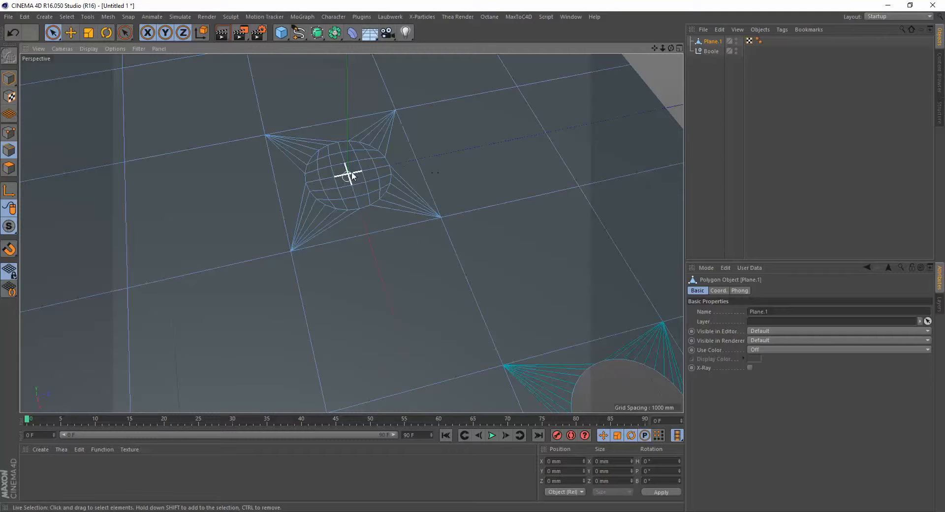
{"action": "left_click", "coordinate": [392, 135]}
{"action": "middle_click_drag", "start_coordinate": [553, 334], "coordinate": [403, 162], "text": "alt"}
{"action": "middle_click_drag", "start_coordinate": [517, 191], "coordinate": [483, 198], "text": "alt"}
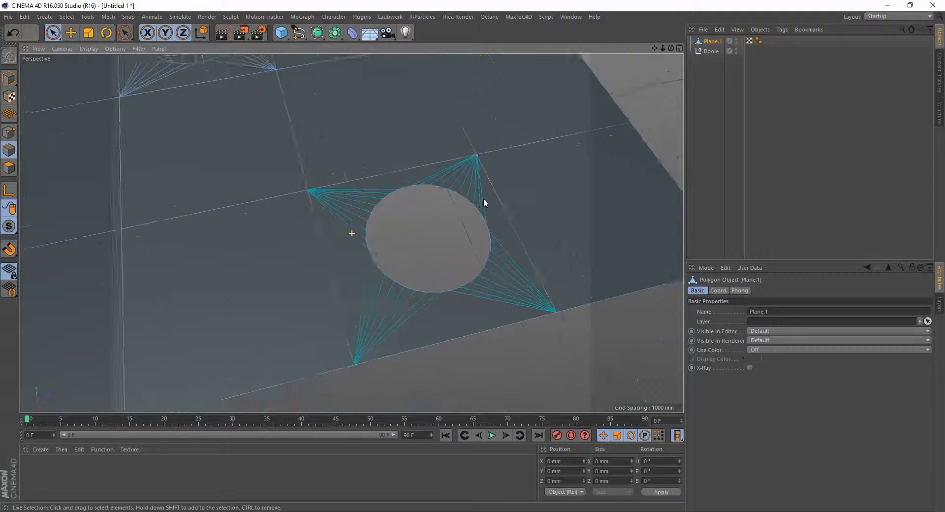
{"action": "right_click_drag", "start_coordinate": [484, 198], "coordinate": [513, 196], "text": "alt"}
{"action": "middle_click_drag", "start_coordinate": [504, 207], "coordinate": [503, 170], "text": "alt"}
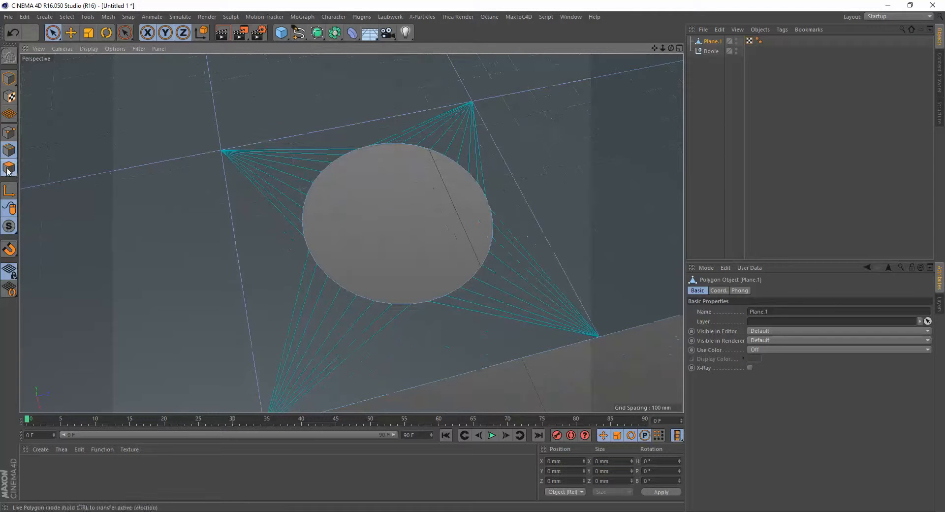
{"action": "left_click", "coordinate": [9, 167]}
{"action": "left_click", "coordinate": [394, 352]}
Examine the N-gon around the round hole and its N-gon lines from several angles and distances
{"action": "left_click_drag", "start_coordinate": [420, 350], "coordinate": [461, 338], "text": "alt"}
{"action": "right_click_drag", "start_coordinate": [461, 338], "coordinate": [444, 332], "text": "alt"}
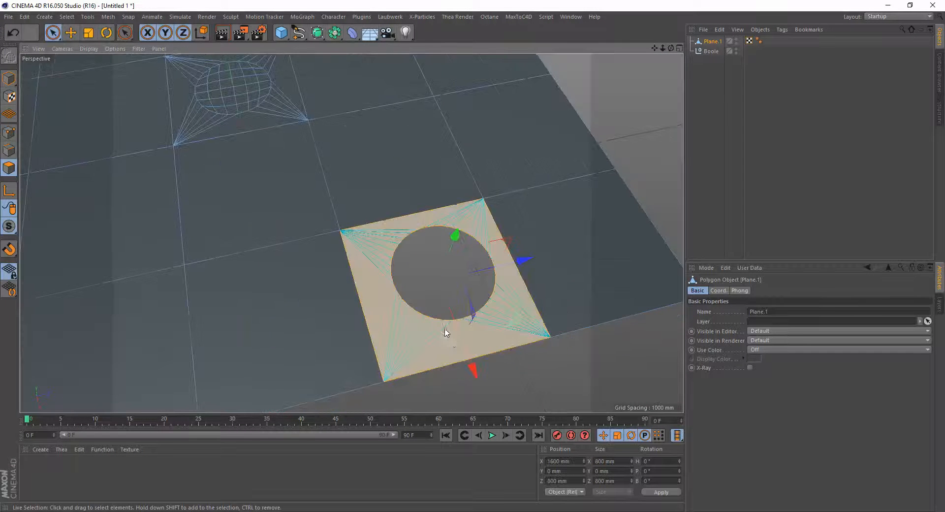
{"action": "middle_click_drag", "start_coordinate": [445, 332], "coordinate": [427, 309], "text": "alt"}
{"action": "left_click_drag", "start_coordinate": [434, 327], "coordinate": [439, 306], "text": "alt"}
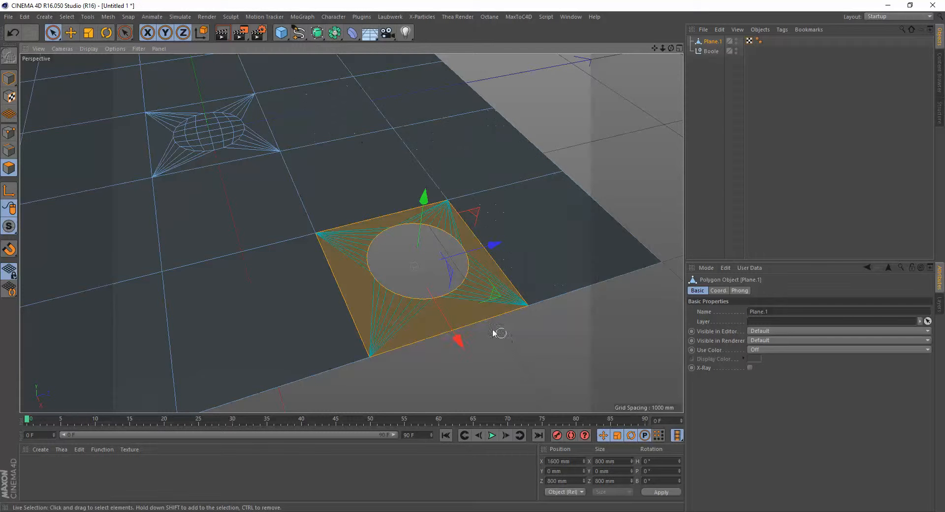
{"action": "left_click_drag", "start_coordinate": [469, 312], "coordinate": [470, 321], "text": "alt"}
{"action": "middle_click_drag", "start_coordinate": [468, 320], "coordinate": [444, 322], "text": "alt"}
{"action": "right_click_drag", "start_coordinate": [433, 311], "coordinate": [461, 302], "text": "alt"}
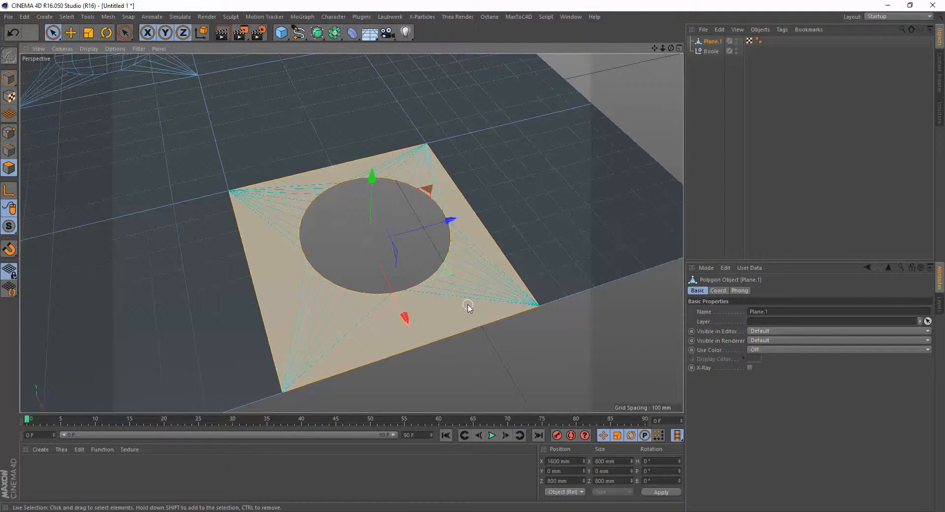
{"action": "left_click_drag", "start_coordinate": [467, 307], "coordinate": [464, 312], "text": "alt"}
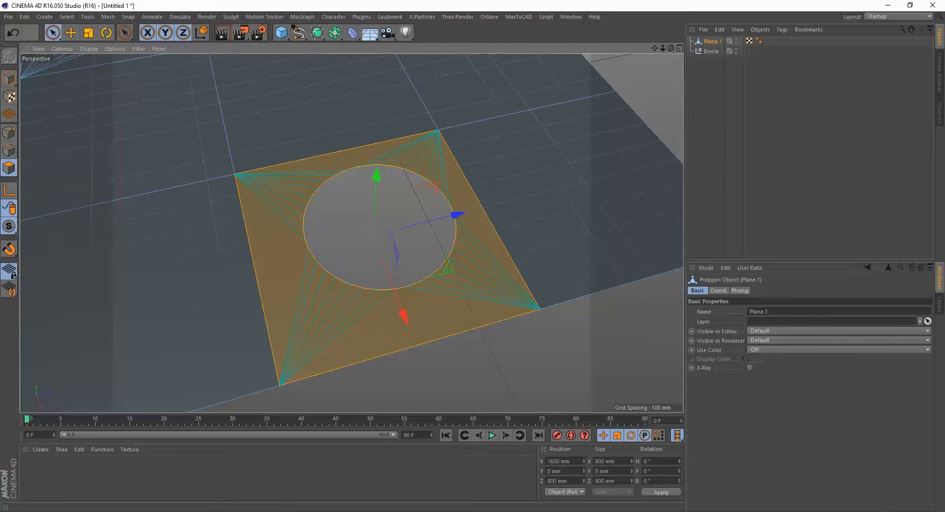
{"action": "left_click", "coordinate": [849, 511]}
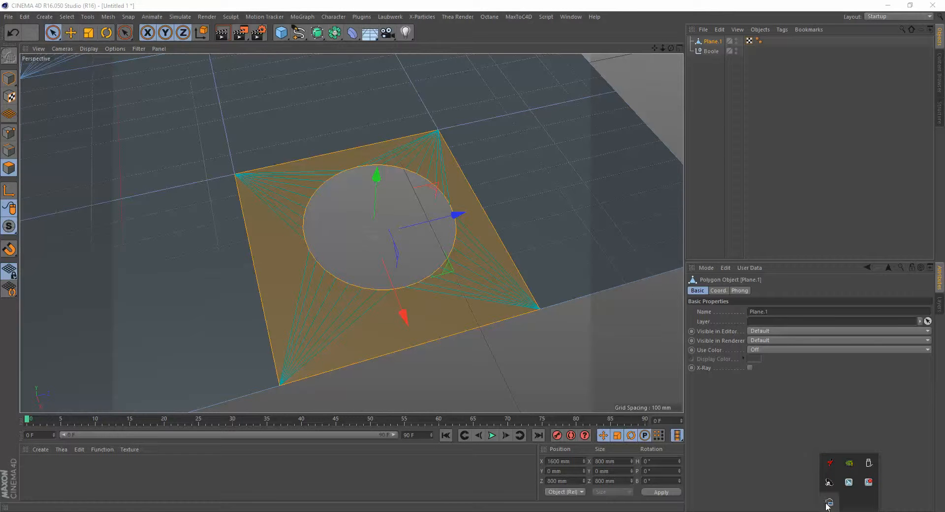